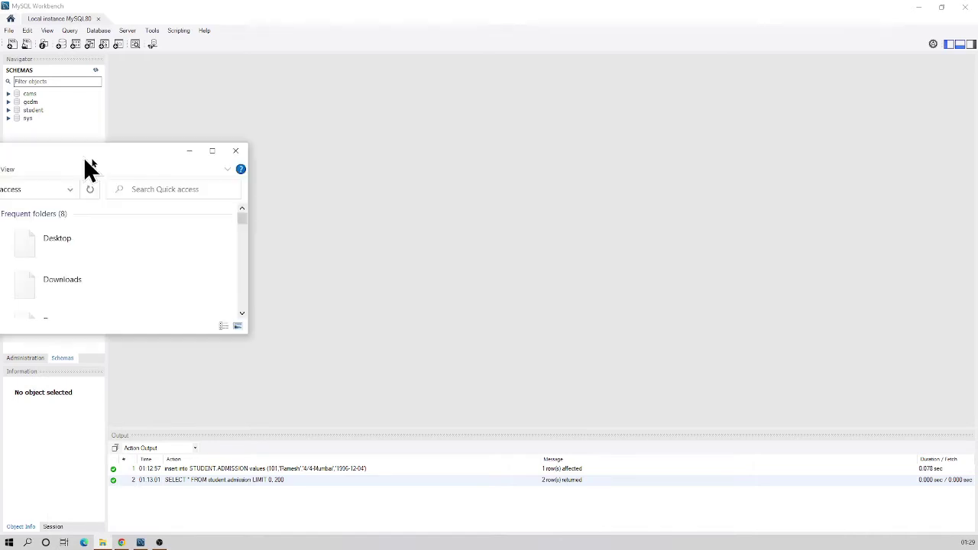
- Switch to File Explorer, maximize its window and open the SQL folder on the OLD HDD (D:) drive
{"action": "left_click", "coordinate": [91, 148]}
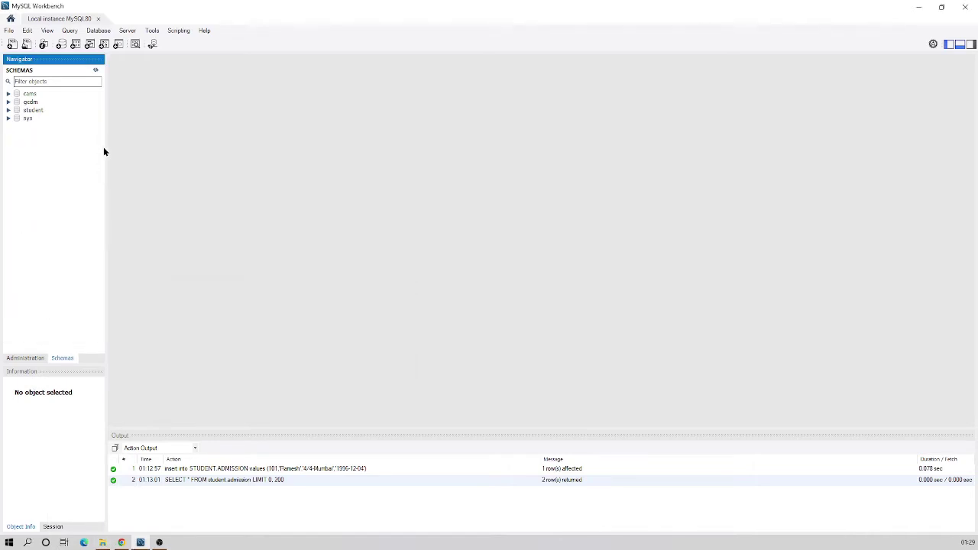
{"action": "left_click", "coordinate": [103, 542]}
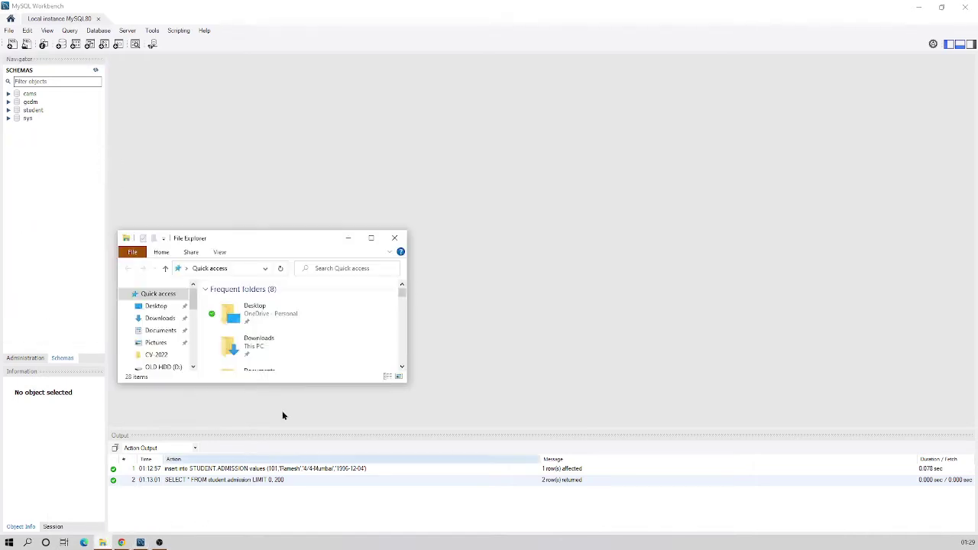
{"action": "double_click", "coordinate": [262, 242]}
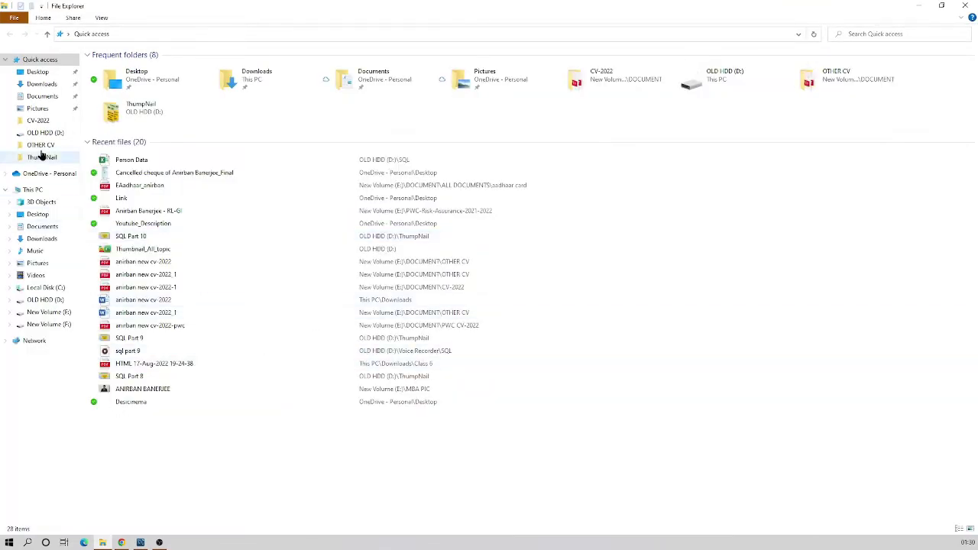
{"action": "left_click", "coordinate": [55, 302]}
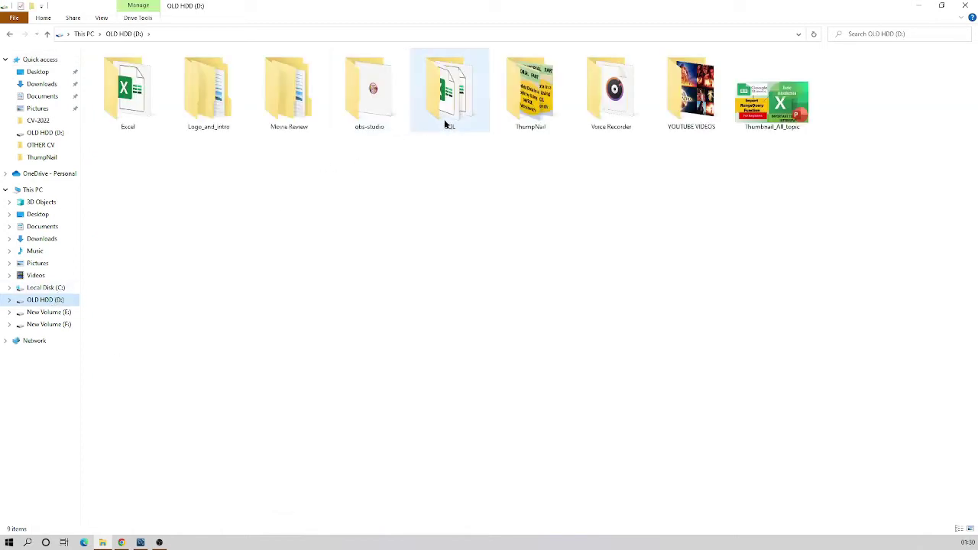
{"action": "left_click", "coordinate": [441, 122]}
{"action": "double_click", "coordinate": [441, 122]}
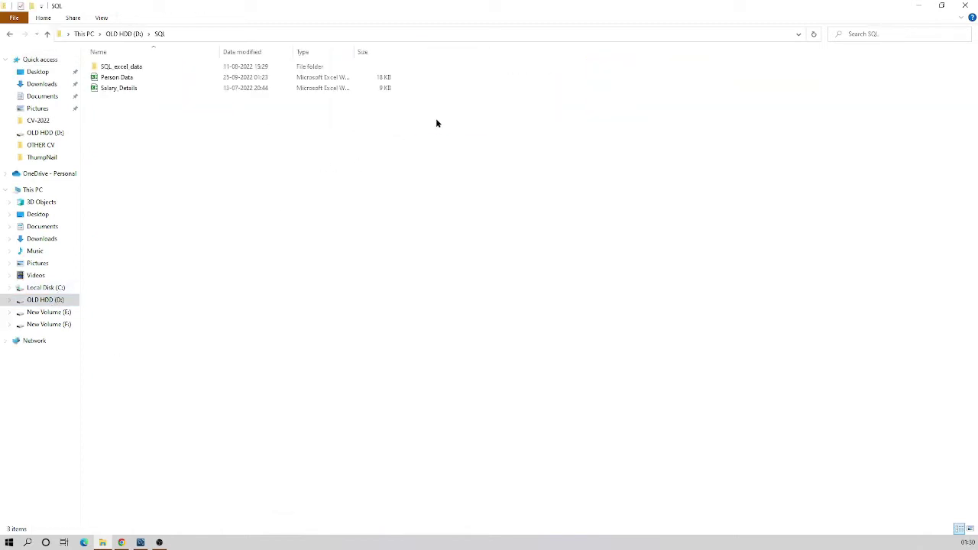
- Open the Person Data workbook in Excel and dismiss the licensing notice
{"action": "left_click", "coordinate": [135, 88]}
{"action": "left_click", "coordinate": [137, 77]}
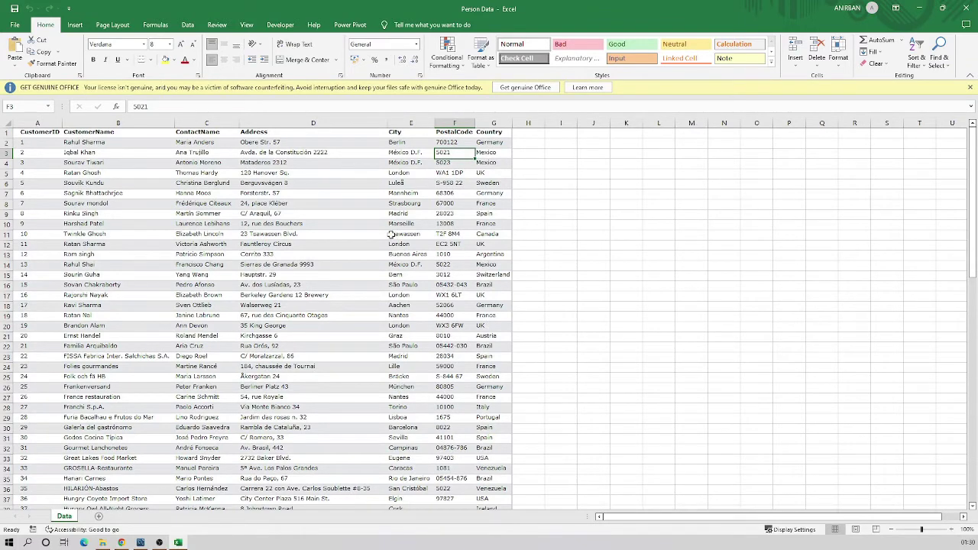
{"action": "left_click", "coordinate": [969, 88]}
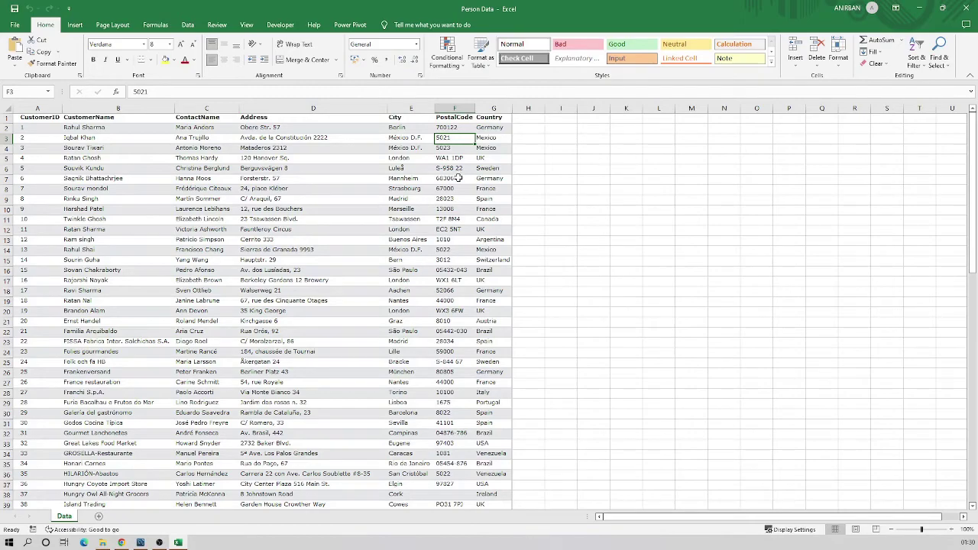
- Look through the customer data and delete all empty columns from H to the end of the sheet
{"action": "scroll", "coordinate": [257, 289], "scroll_direction": "down", "scroll_amount": 1}
{"action": "scroll", "coordinate": [257, 288], "scroll_direction": "down", "scroll_amount": 10}
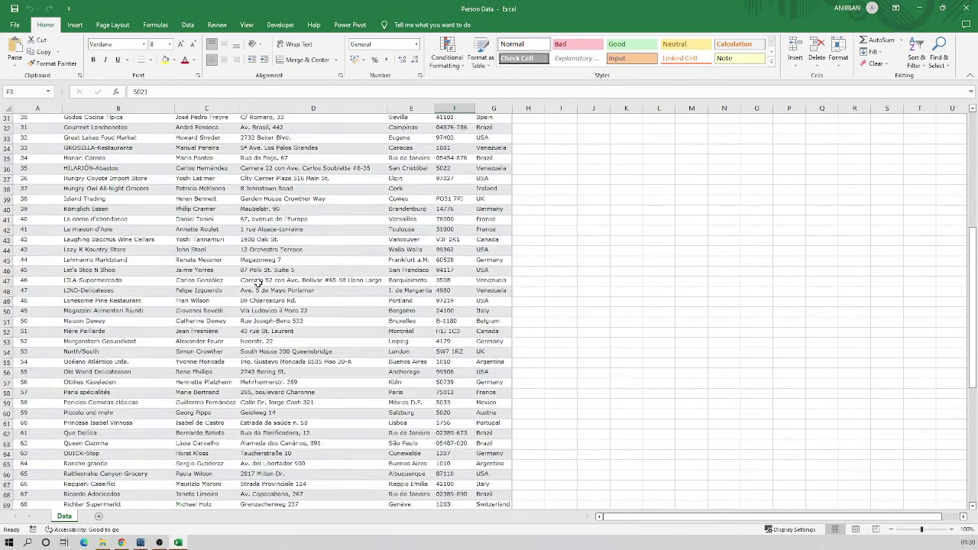
{"action": "scroll", "coordinate": [258, 279], "scroll_direction": "up", "scroll_amount": 12}
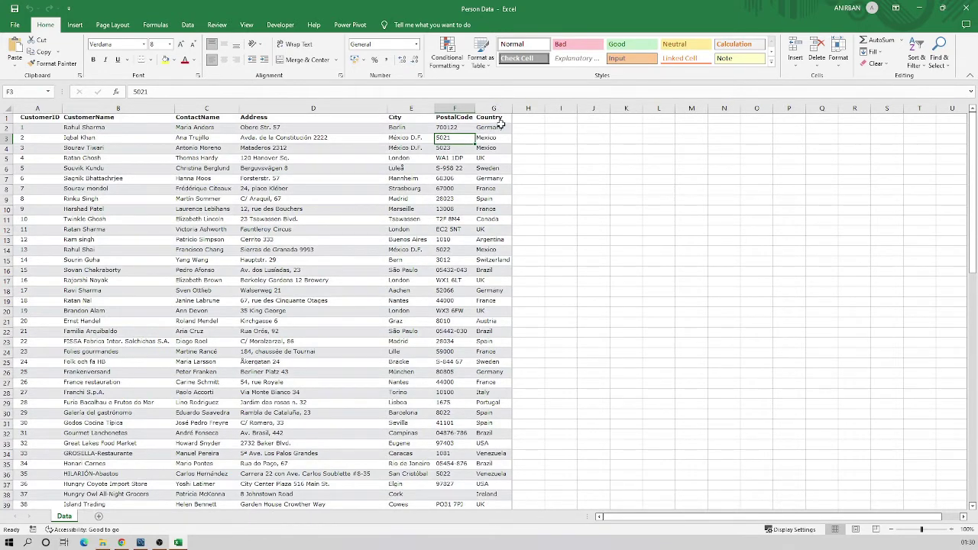
{"action": "left_click", "coordinate": [530, 108]}
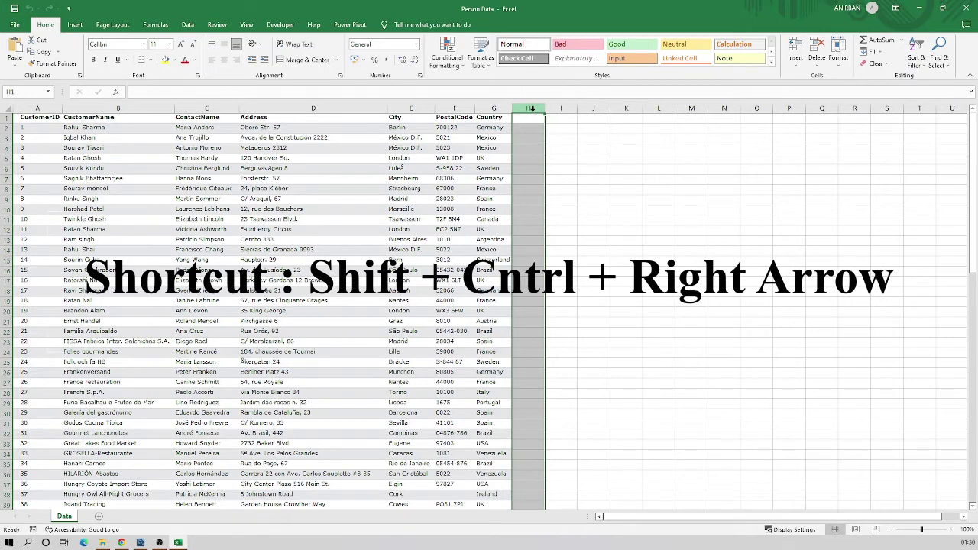
{"action": "key", "text": "ctrl+shift+Right"}
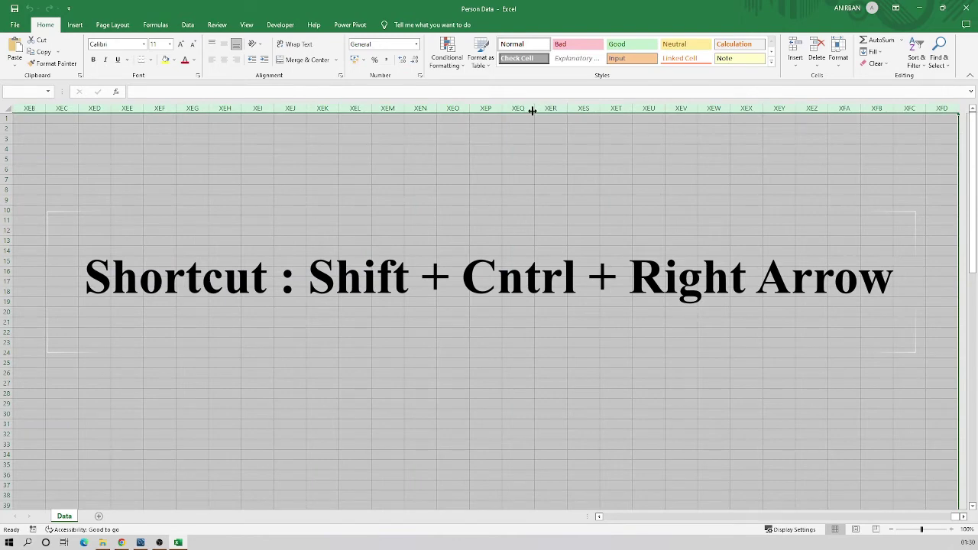
{"action": "key", "text": "ctrl+minus"}
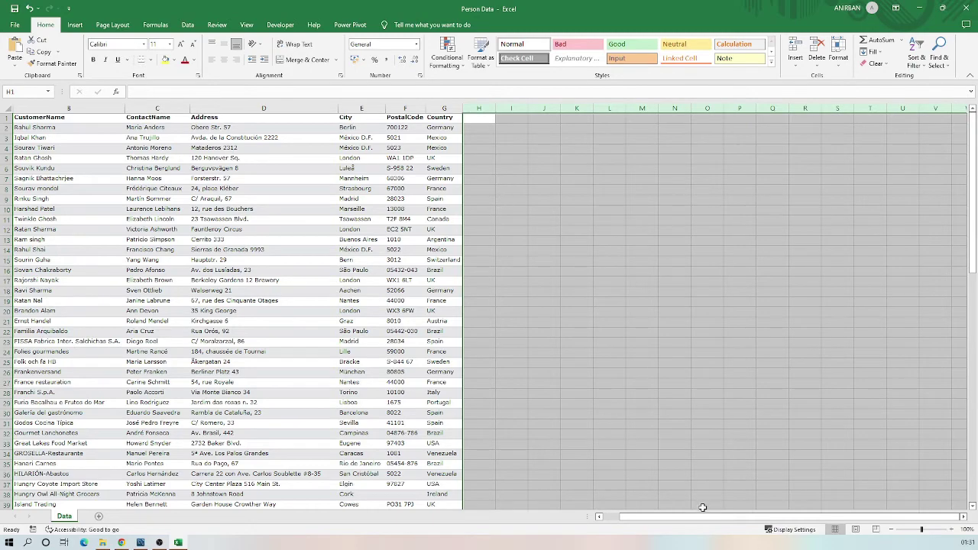
- Delete all empty rows below the customer data, from row 93 to the end of the sheet
{"action": "left_click_drag", "start_coordinate": [702, 513], "coordinate": [684, 513]}
{"action": "scroll", "coordinate": [123, 222], "scroll_direction": "down", "scroll_amount": 11}
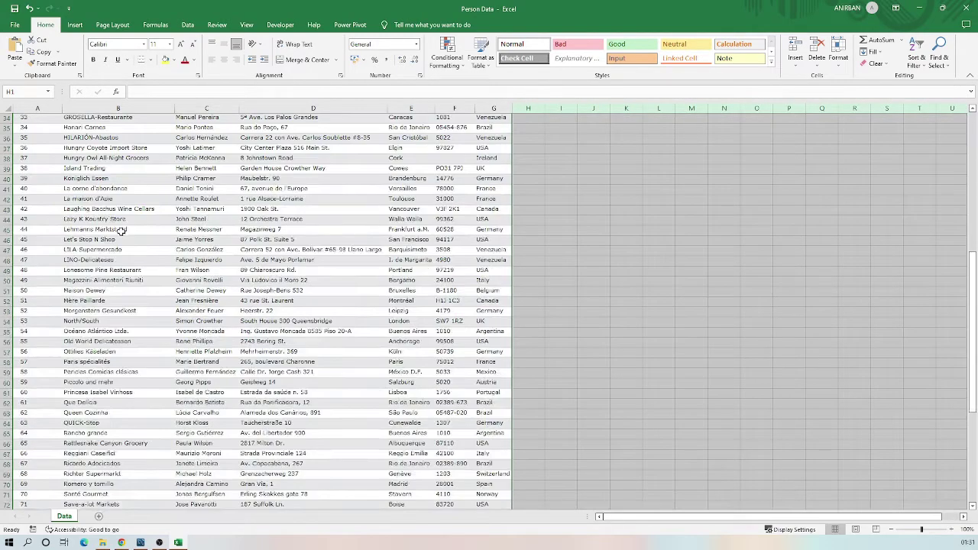
{"action": "scroll", "coordinate": [122, 230], "scroll_direction": "down", "scroll_amount": 14}
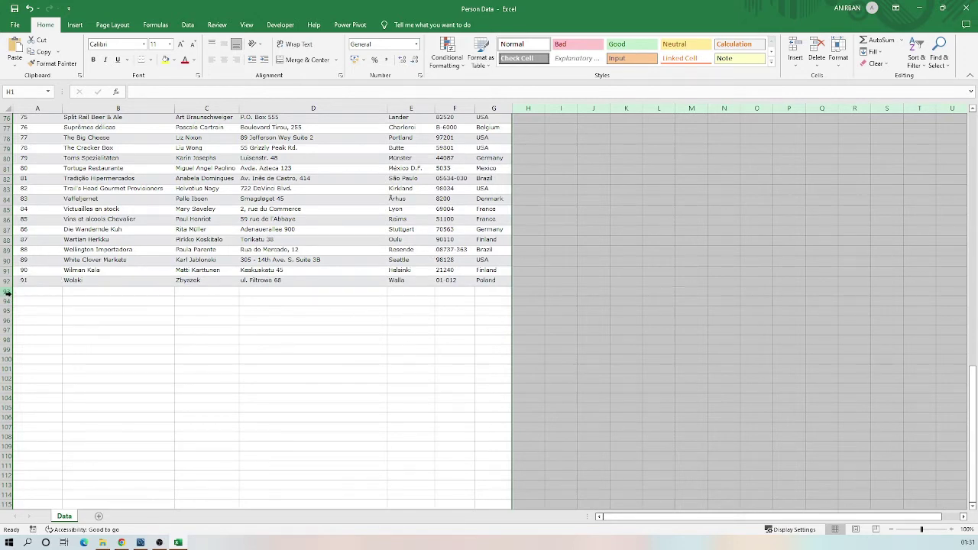
{"action": "left_click", "coordinate": [27, 290]}
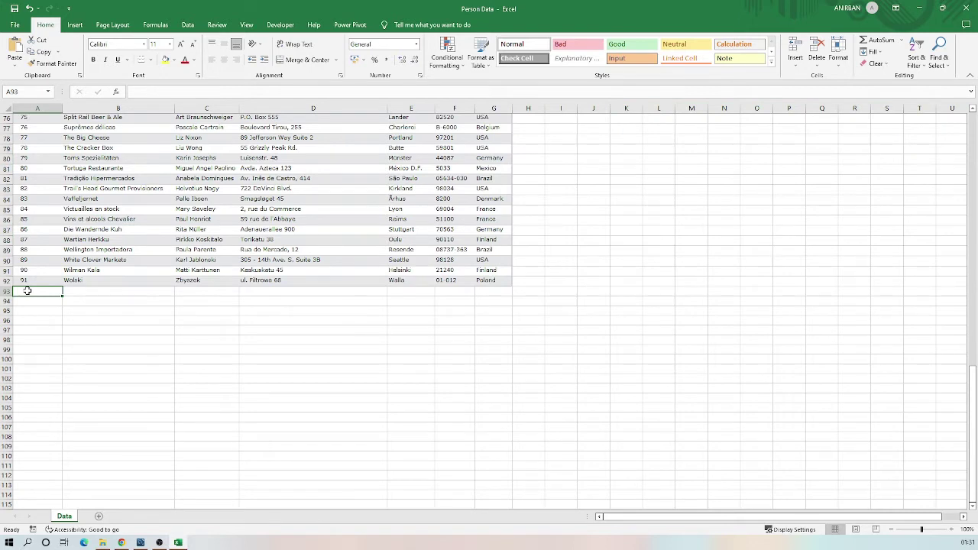
{"action": "left_click_drag", "start_coordinate": [27, 290], "coordinate": [27, 290]}
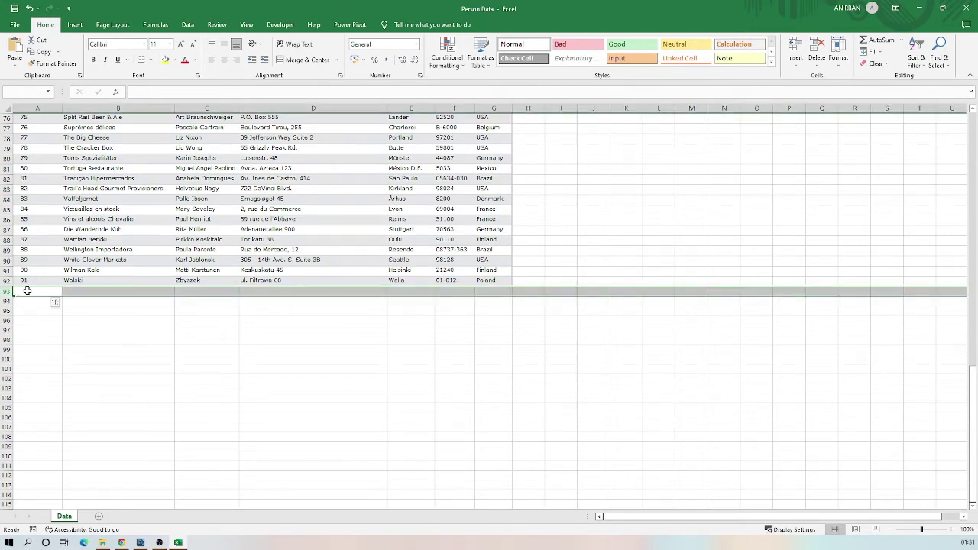
{"action": "key", "text": "ctrl+shift+Down"}
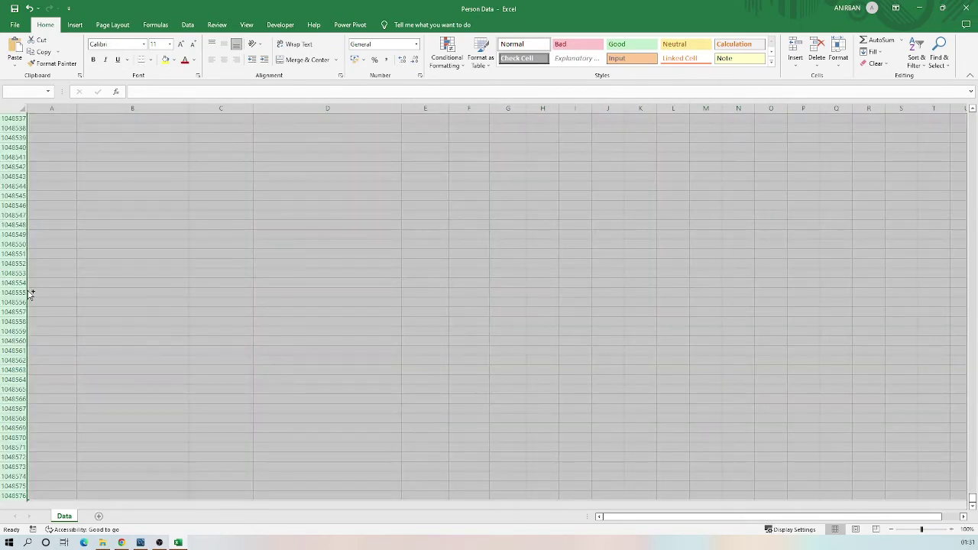
{"action": "key", "text": "ctrl+BackSpace"}
{"action": "scroll", "coordinate": [105, 280], "scroll_direction": "up", "scroll_amount": 20}
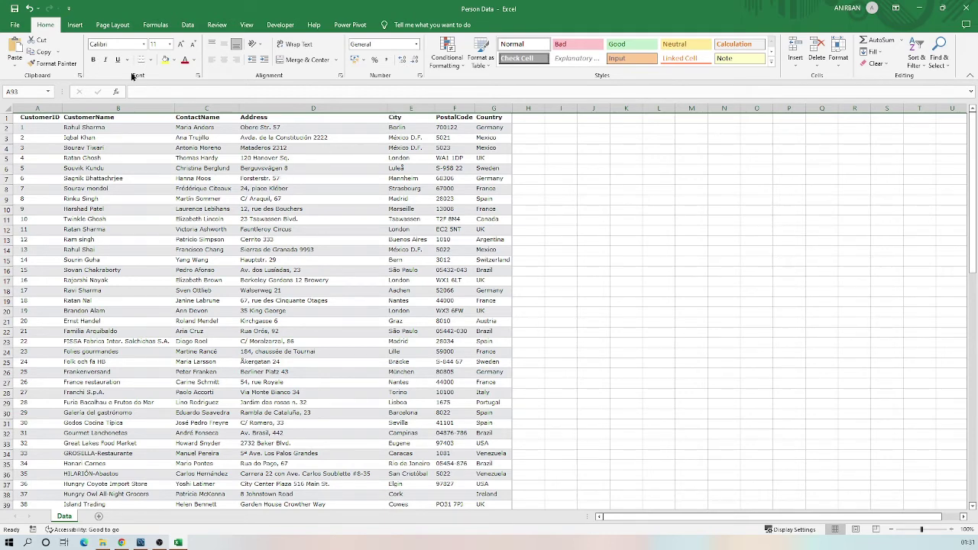
- Save the workbook as Person Data in CSV (Comma delimited) format in the D: SQL folder and close Excel
{"action": "left_click", "coordinate": [14, 25]}
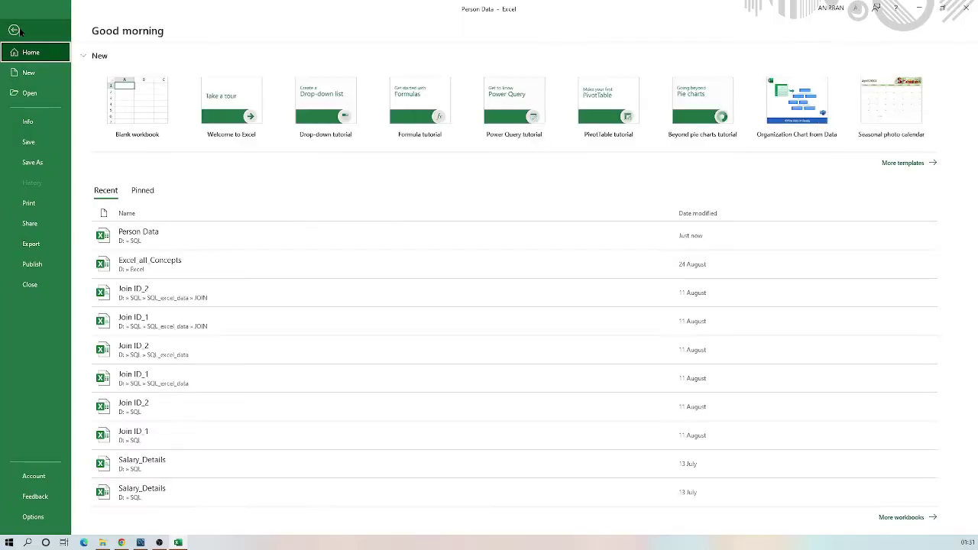
{"action": "left_click", "coordinate": [32, 162]}
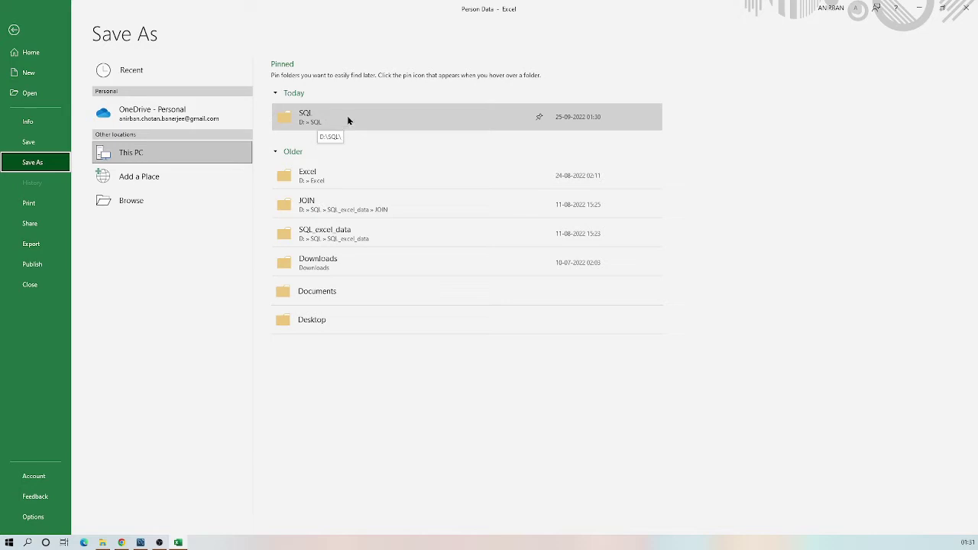
{"action": "left_click", "coordinate": [348, 120]}
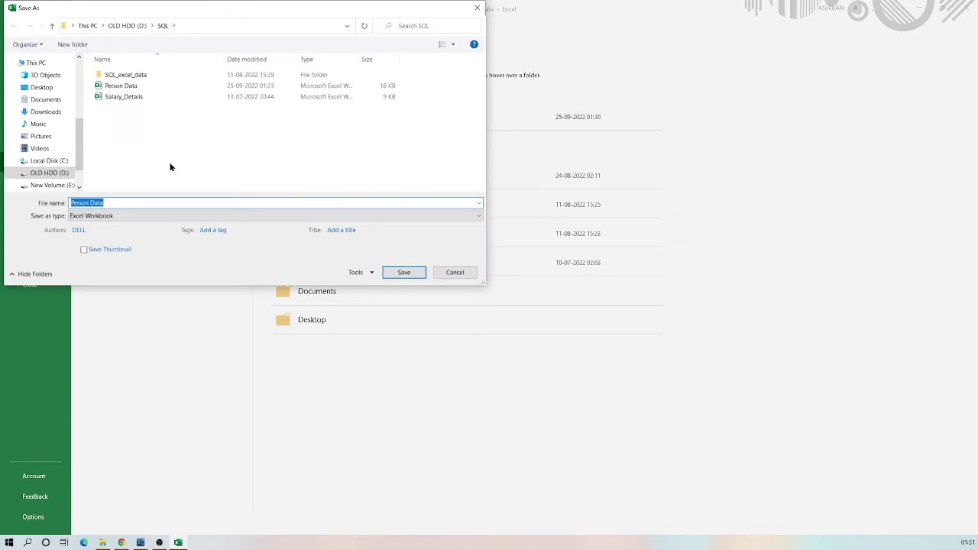
{"action": "left_click", "coordinate": [108, 217]}
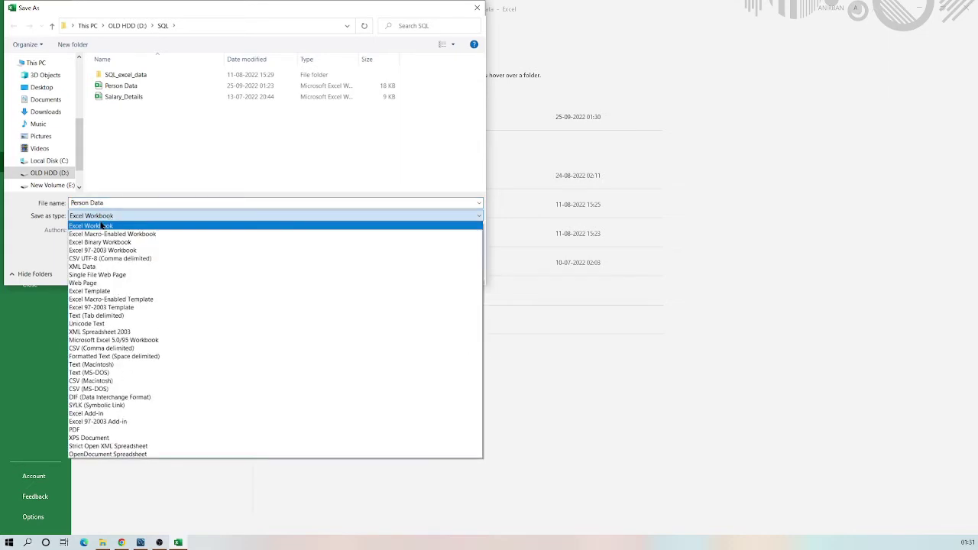
{"action": "left_click", "coordinate": [107, 348]}
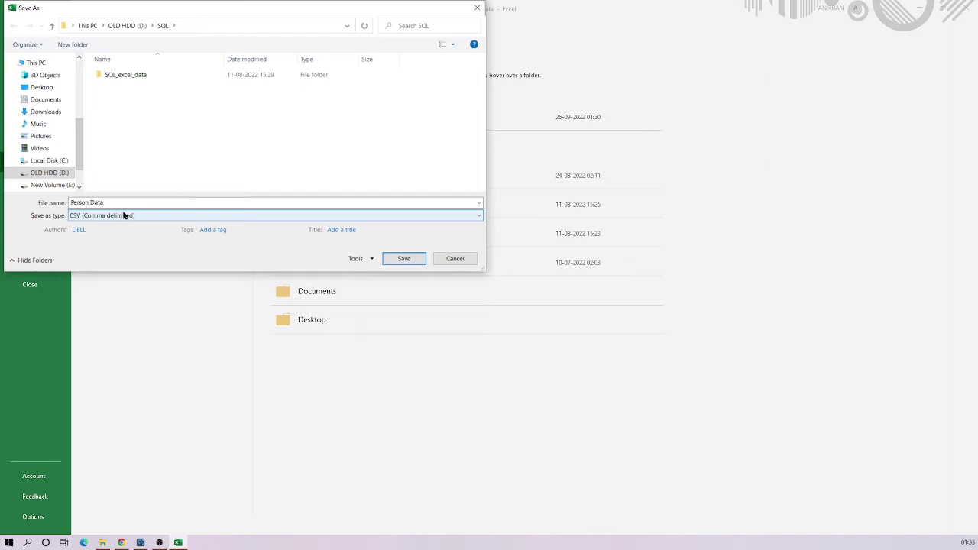
{"action": "left_click", "coordinate": [410, 261]}
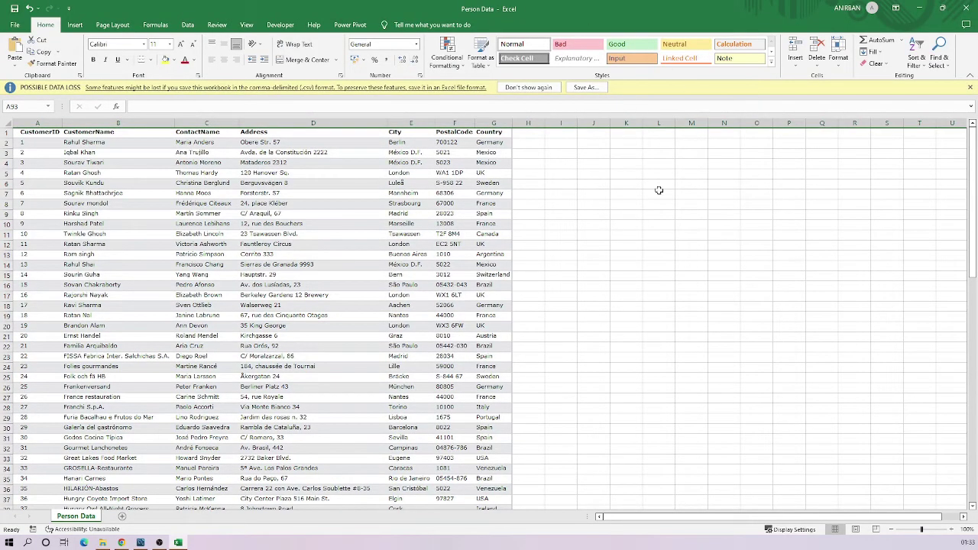
{"action": "left_click", "coordinate": [965, 8]}
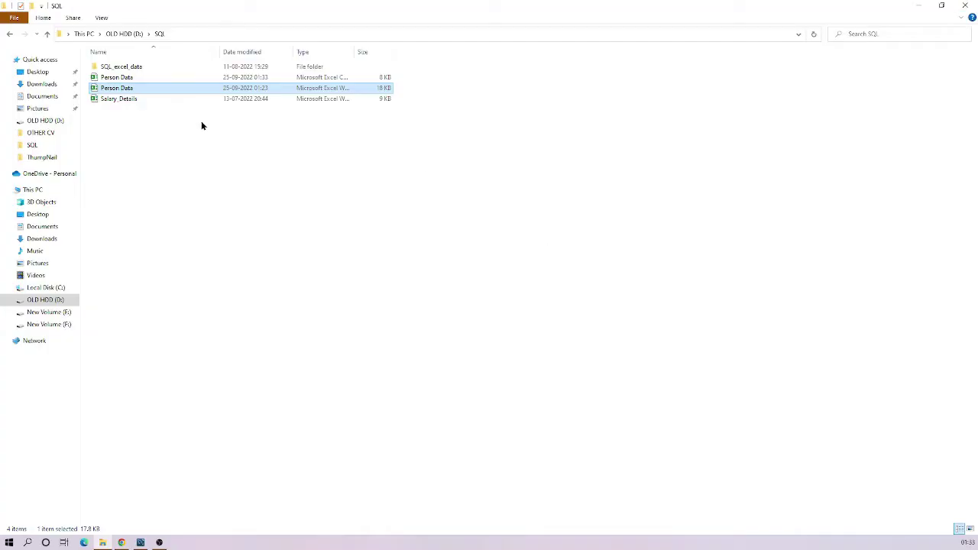
- Widen the Type column to show the full file types and select the Person Data comma-separated values file
{"action": "left_click", "coordinate": [200, 124]}
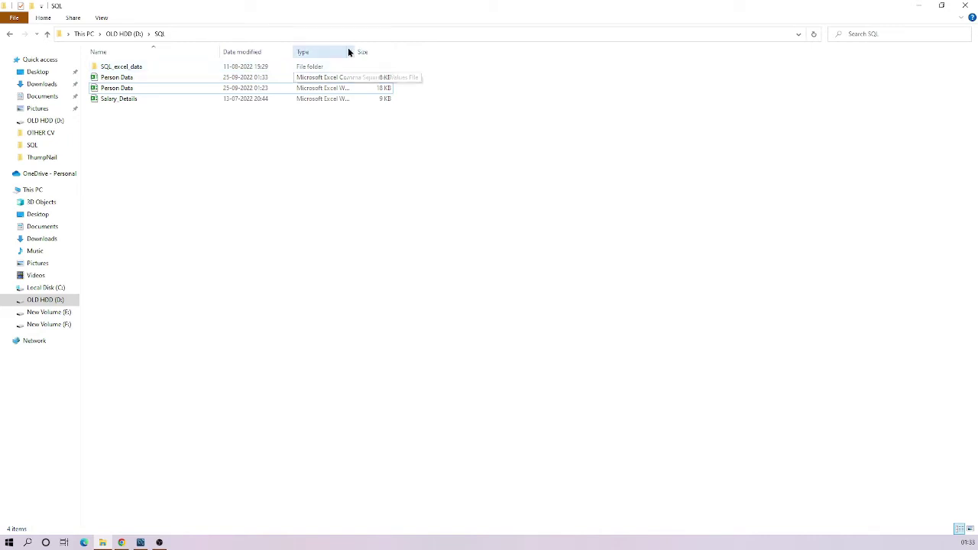
{"action": "left_click_drag", "start_coordinate": [351, 51], "coordinate": [430, 49]}
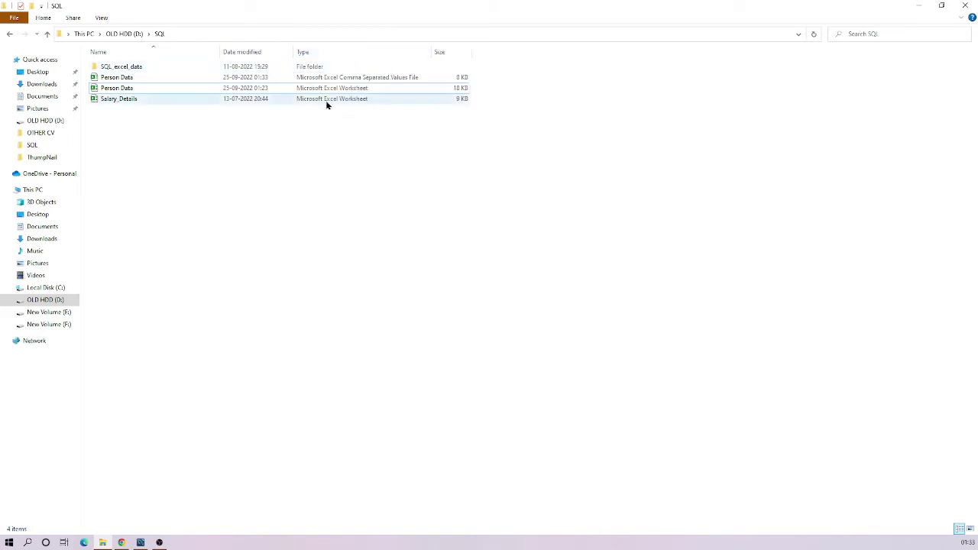
{"action": "left_click", "coordinate": [405, 81]}
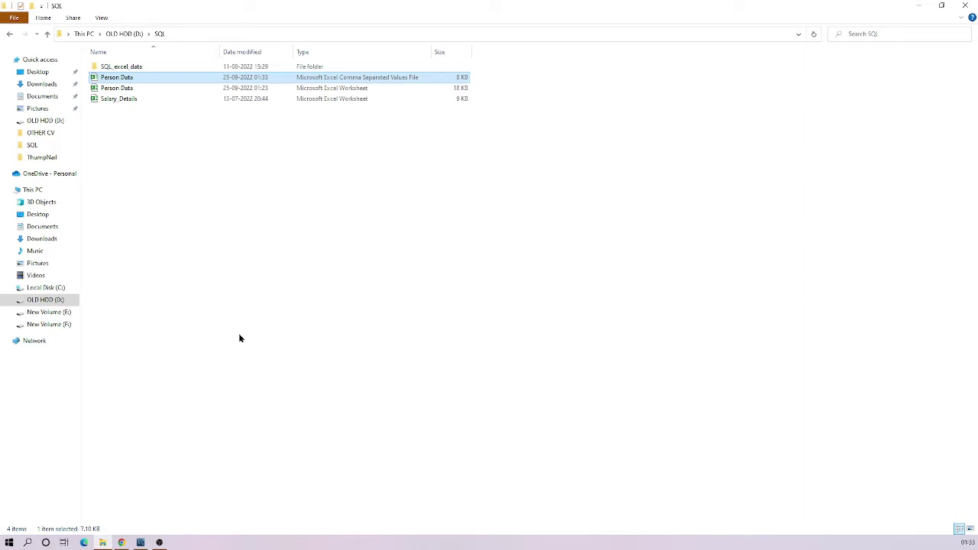
- Switch to MySQL Workbench and examine the tables of the student schema, collapsing the schema again
{"action": "left_click", "coordinate": [140, 542]}
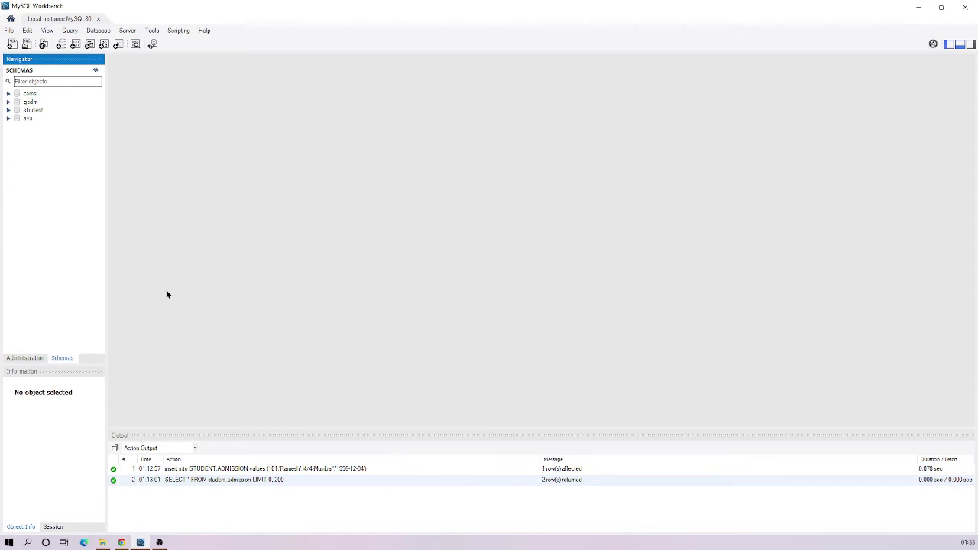
{"action": "left_click", "coordinate": [33, 111]}
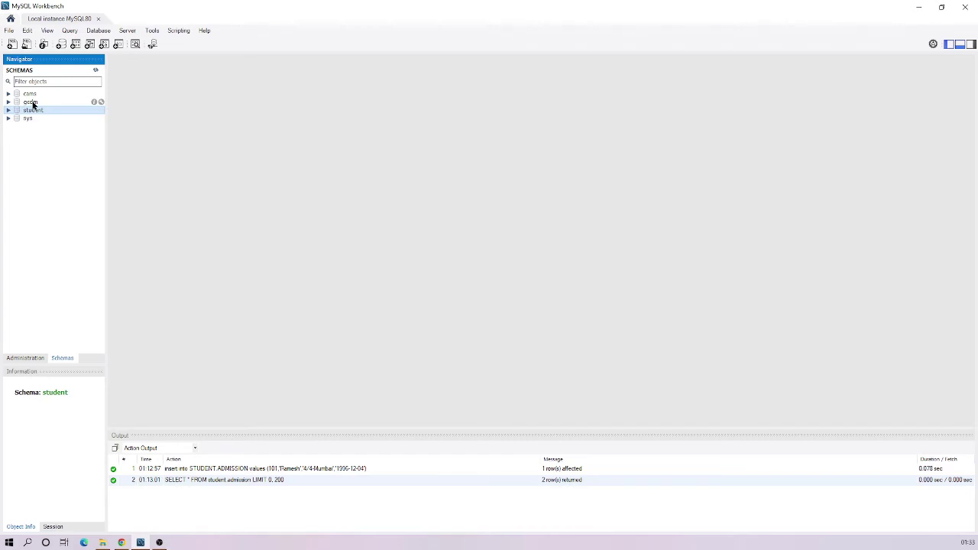
{"action": "left_click", "coordinate": [33, 104]}
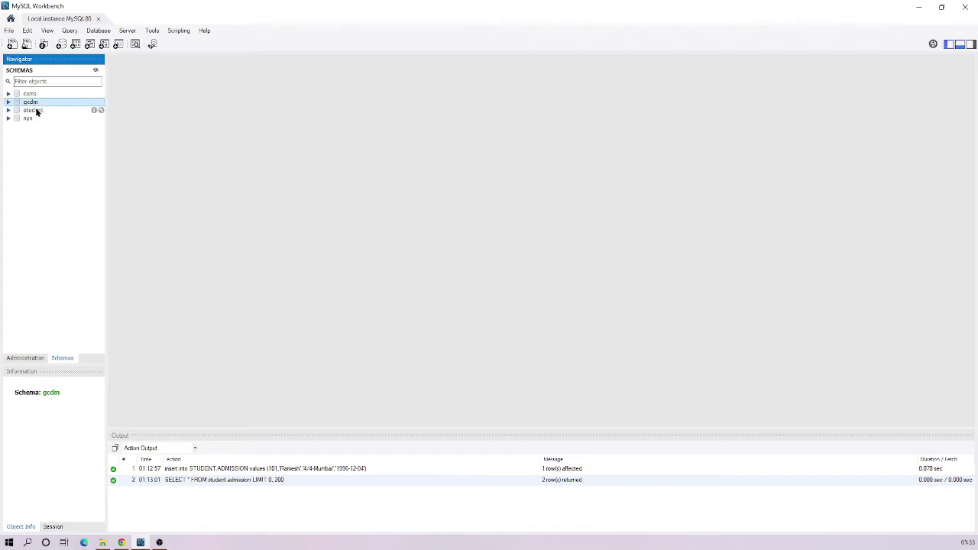
{"action": "left_click", "coordinate": [36, 110]}
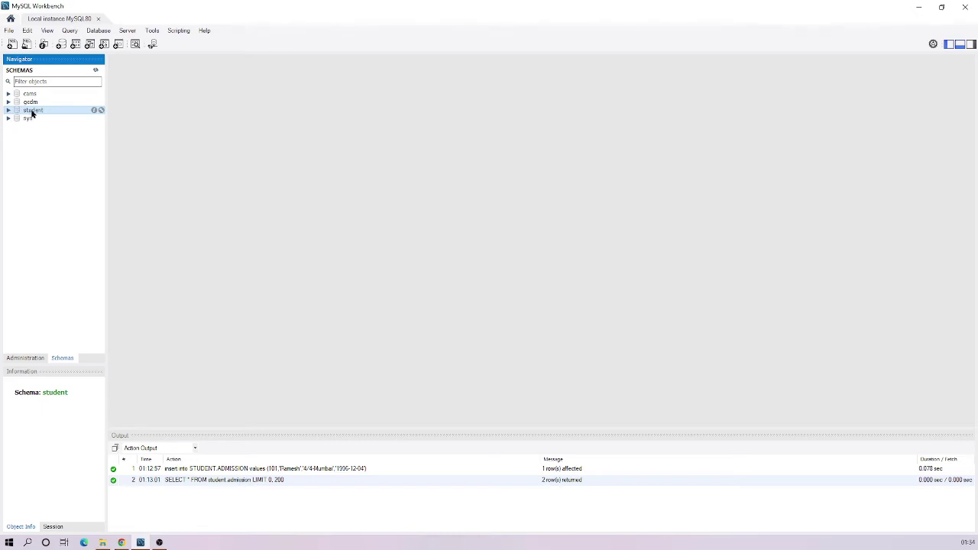
{"action": "left_click", "coordinate": [9, 111]}
{"action": "left_click", "coordinate": [19, 119]}
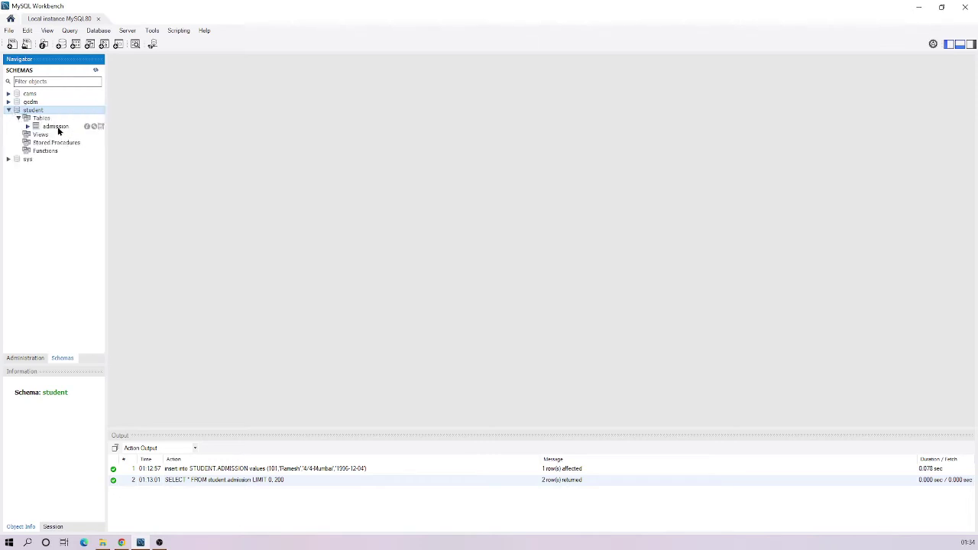
{"action": "left_click", "coordinate": [8, 110]}
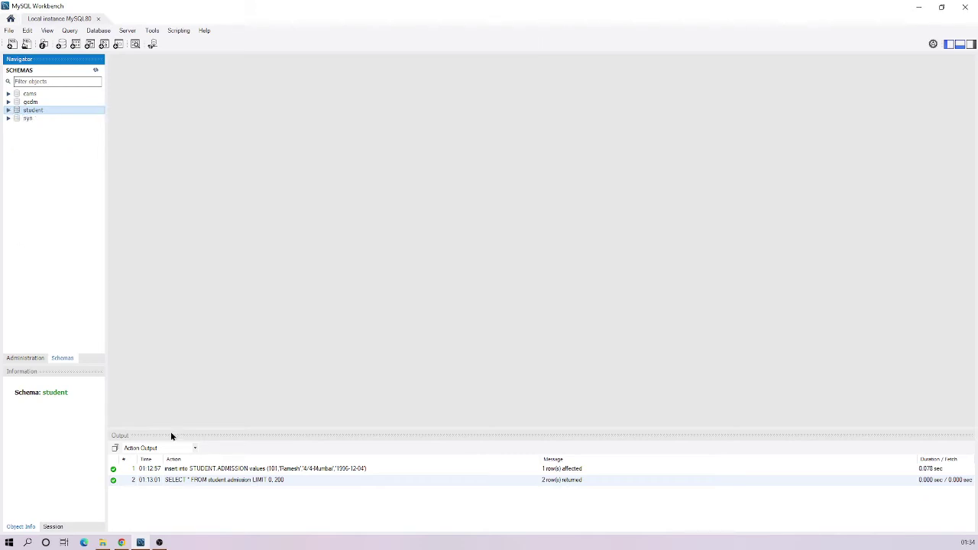
{"action": "left_click", "coordinate": [102, 543]}
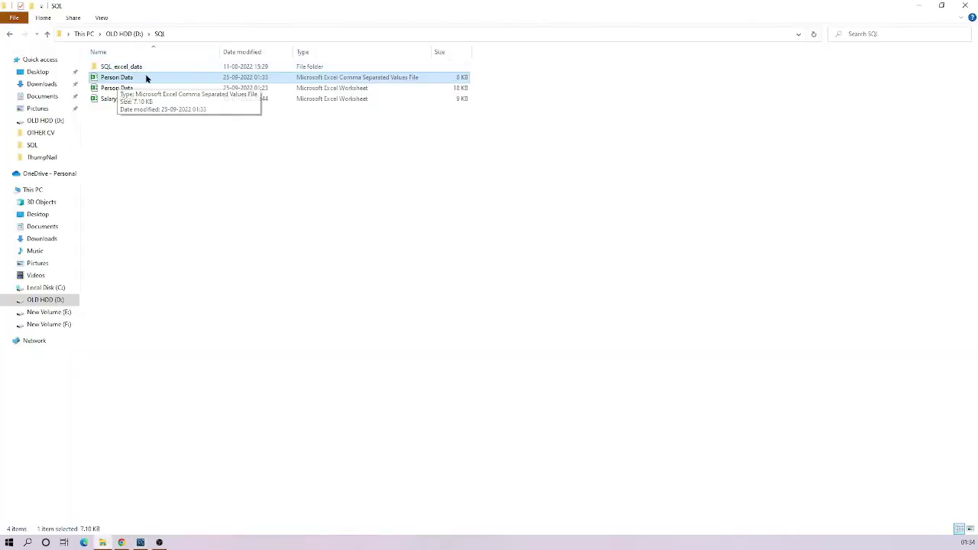
{"action": "left_click", "coordinate": [918, 5]}
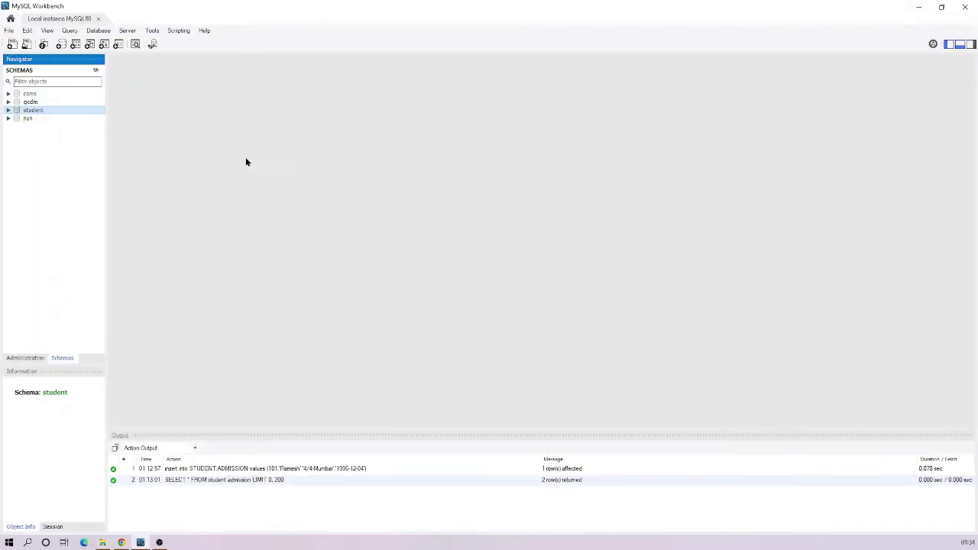
{"action": "left_click", "coordinate": [9, 111]}
{"action": "left_click", "coordinate": [9, 111]}
- Create a schema named person by running a create schema statement in a new query tab, and refresh the schema list
{"action": "left_click", "coordinate": [11, 45]}
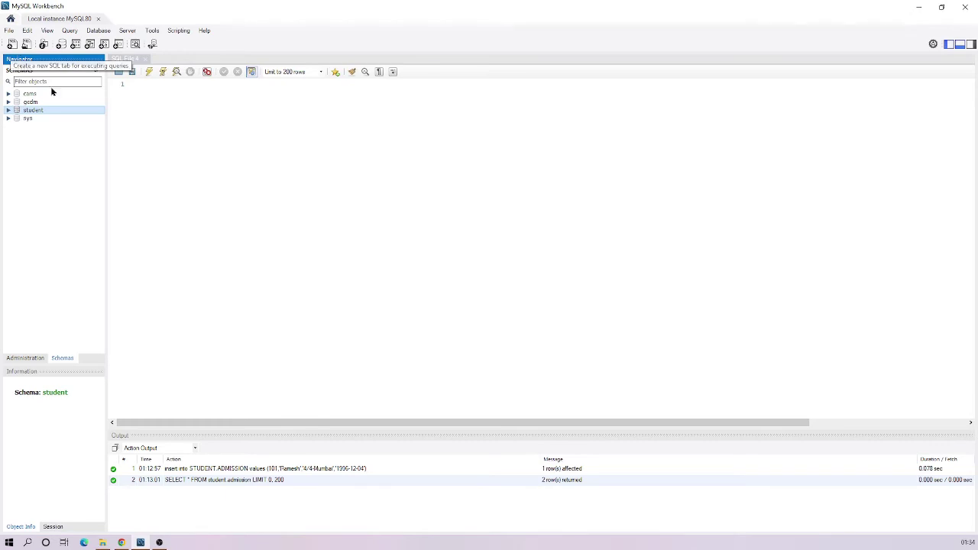
{"action": "left_click", "coordinate": [150, 88]}
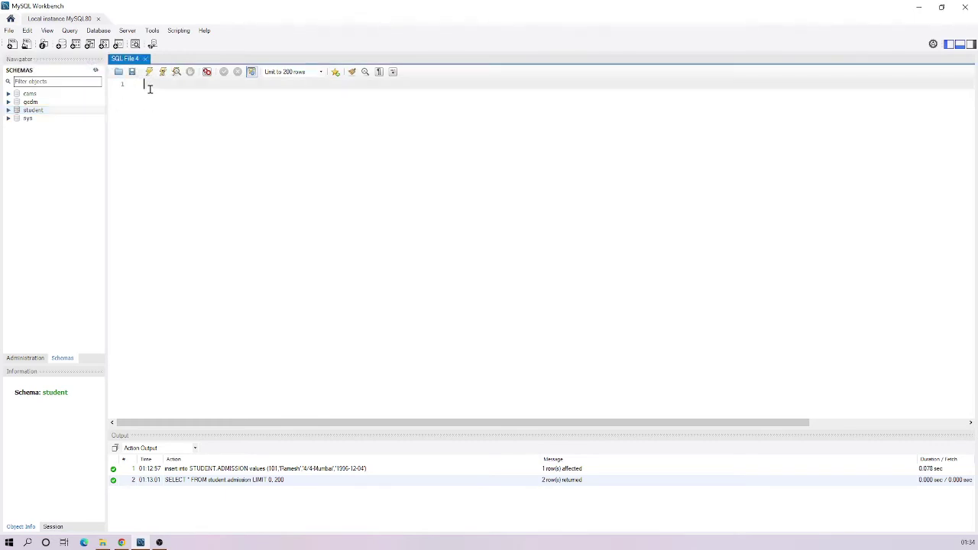
{"action": "type", "text": "create schema person;"}
{"action": "left_click", "coordinate": [160, 73]}
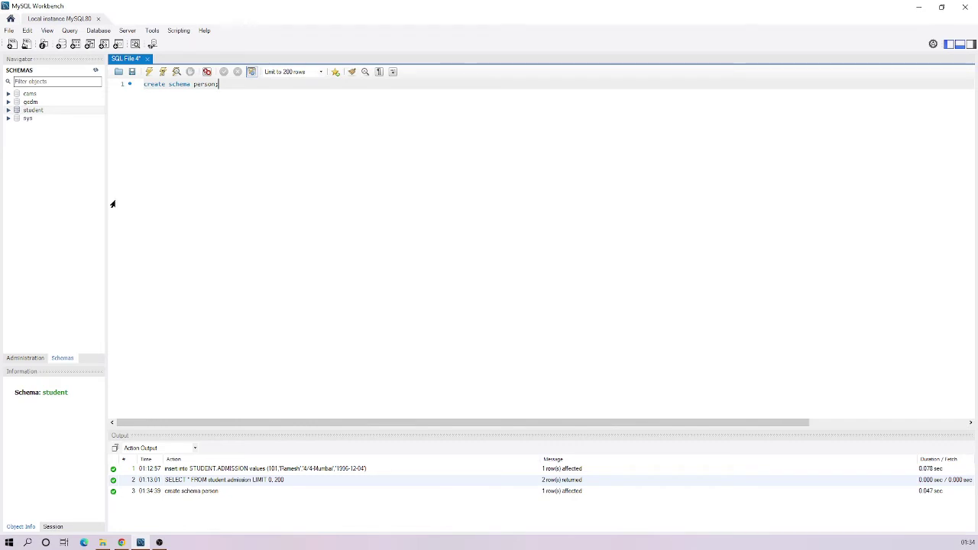
{"action": "left_click", "coordinate": [97, 71]}
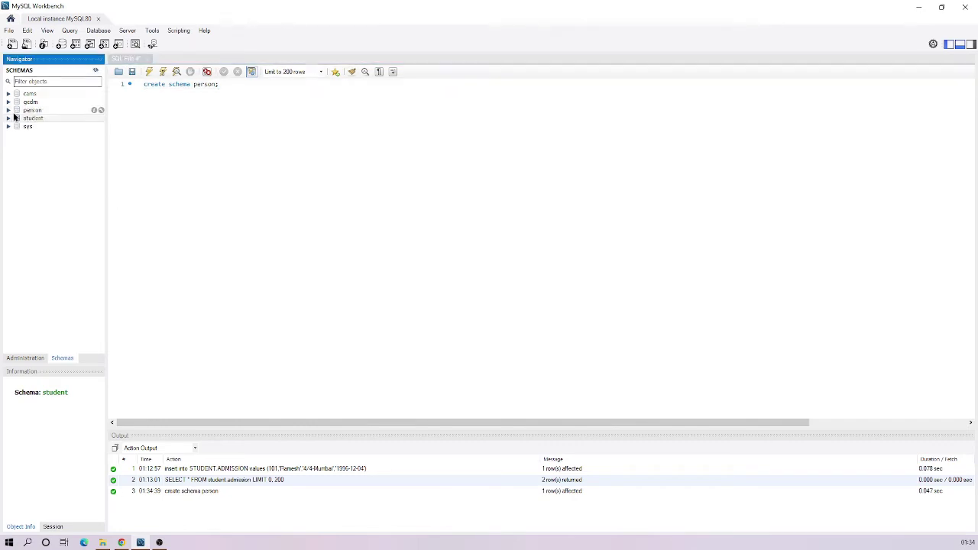
- Start the Table Data Import Wizard on the person schema and choose D:\SQL\Person Data.csv as the file to import
{"action": "left_click", "coordinate": [38, 111]}
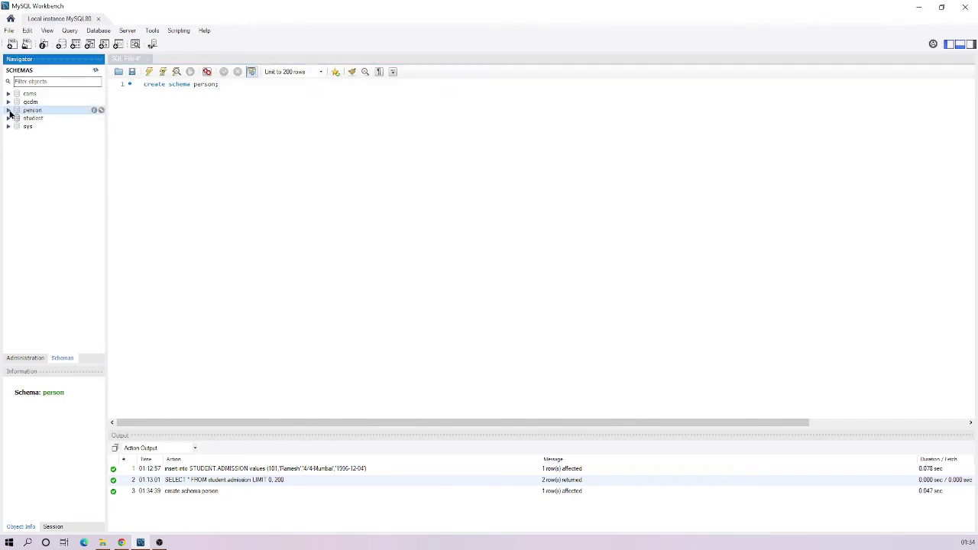
{"action": "left_click", "coordinate": [9, 111]}
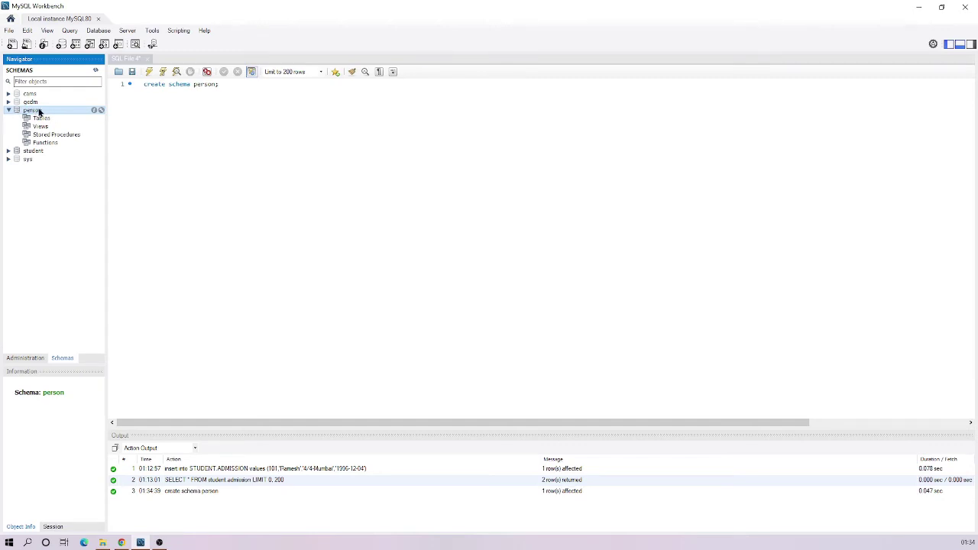
{"action": "right_click", "coordinate": [42, 112]}
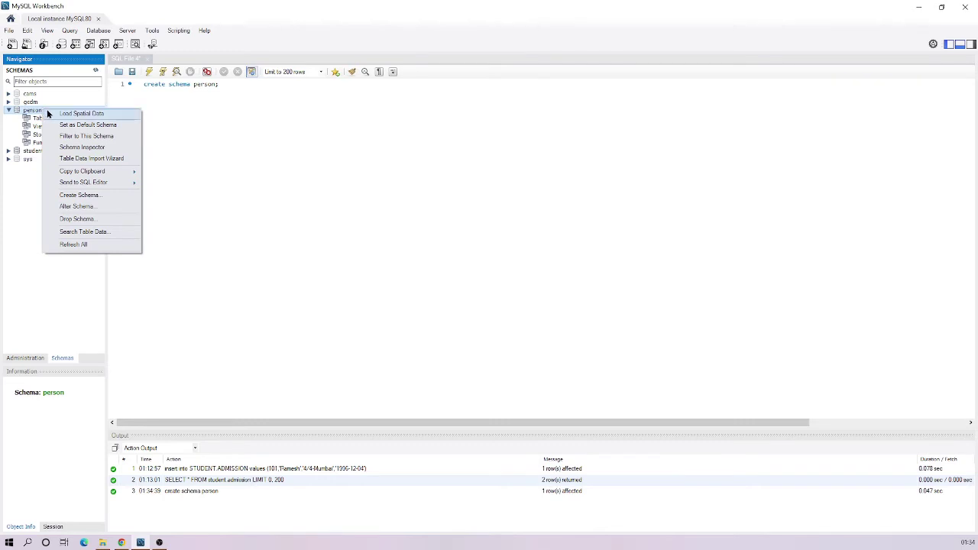
{"action": "left_click", "coordinate": [86, 159]}
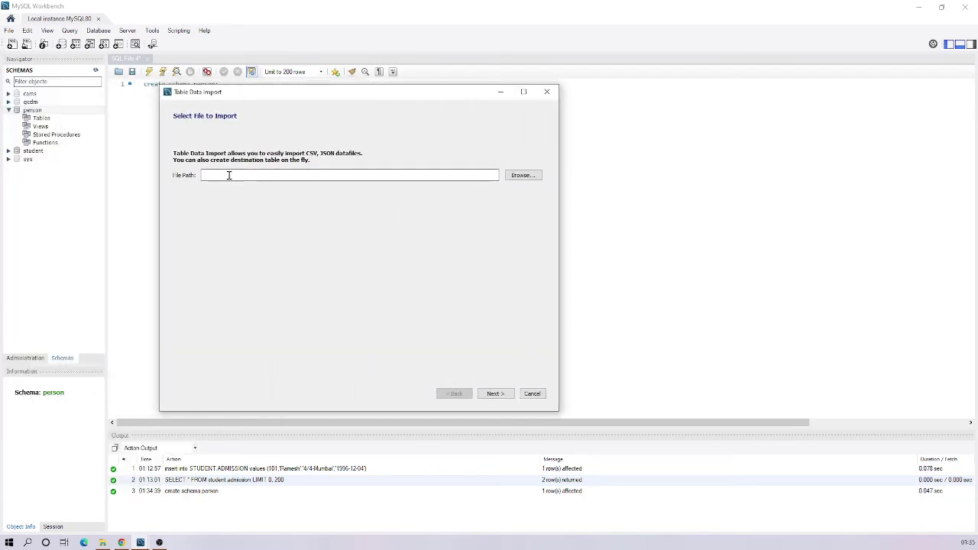
{"action": "left_click", "coordinate": [521, 176]}
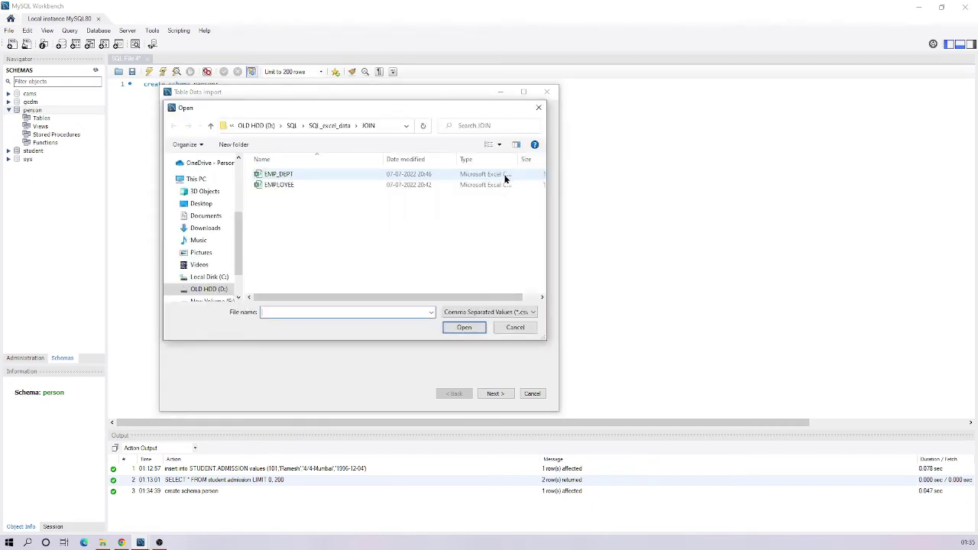
{"action": "left_click", "coordinate": [291, 126]}
{"action": "left_click", "coordinate": [282, 185]}
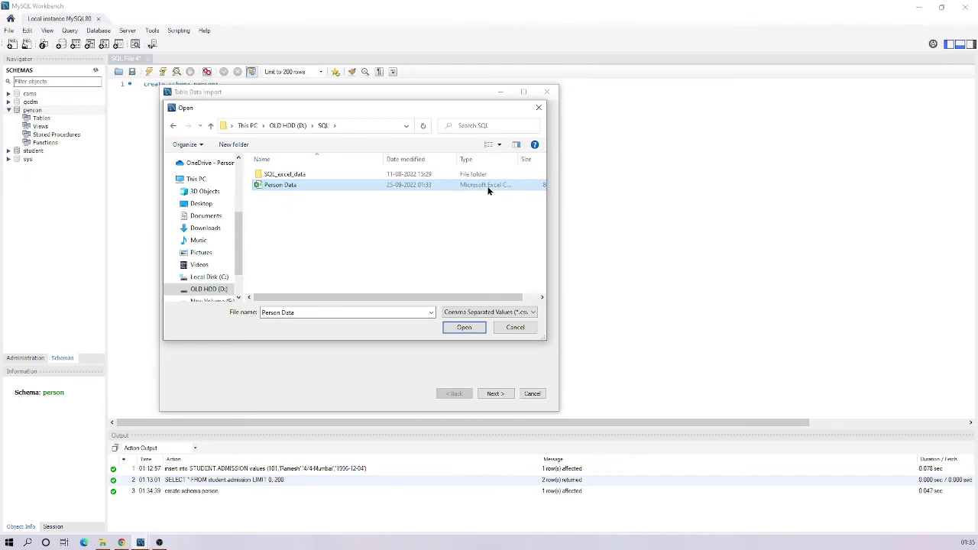
{"action": "left_click", "coordinate": [316, 184]}
{"action": "left_click", "coordinate": [455, 330]}
{"action": "left_click", "coordinate": [461, 327]}
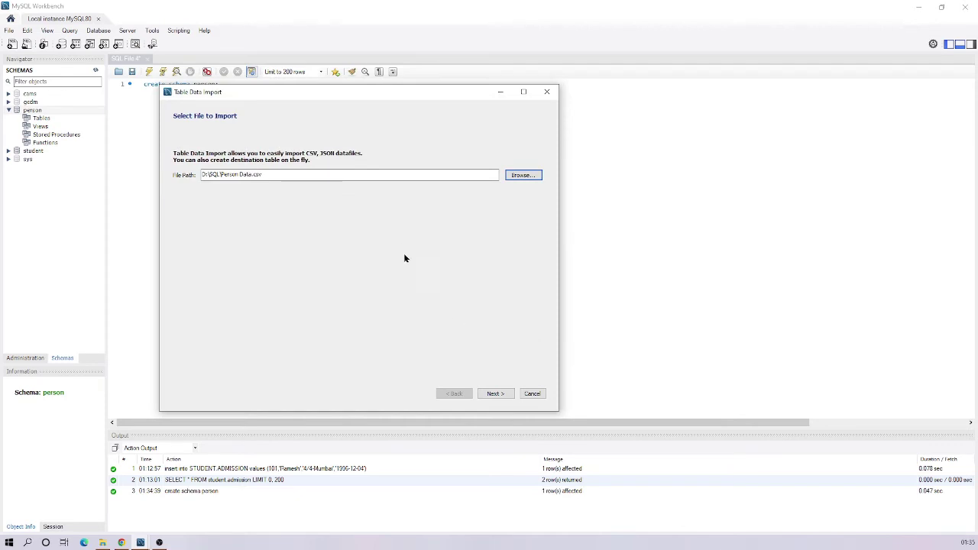
{"action": "left_click", "coordinate": [498, 394]}
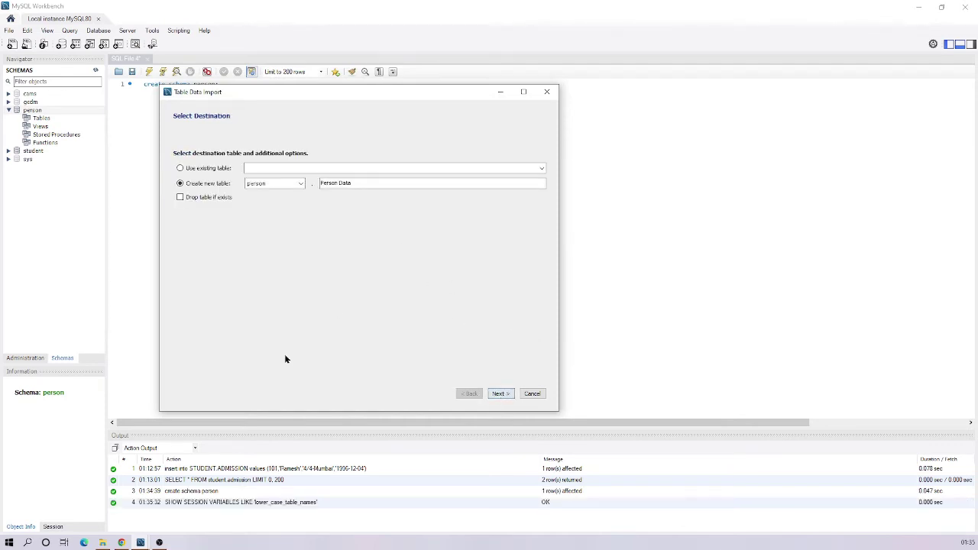
- Set the import destination to a new table Person Data in the person schema, with Drop table if exists enabled
{"action": "left_click", "coordinate": [299, 185]}
{"action": "left_click", "coordinate": [270, 216]}
{"action": "left_click", "coordinate": [354, 187]}
{"action": "left_click_drag", "start_coordinate": [358, 183], "coordinate": [304, 181]}
{"action": "left_click", "coordinate": [180, 198]}
{"action": "left_click", "coordinate": [179, 198]}
{"action": "left_click", "coordinate": [352, 184]}
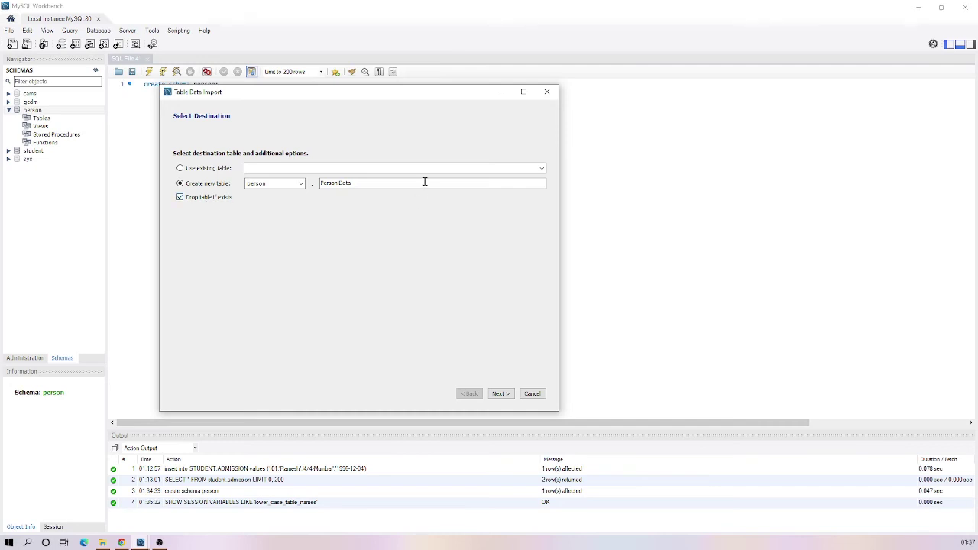
{"action": "left_click", "coordinate": [498, 393]}
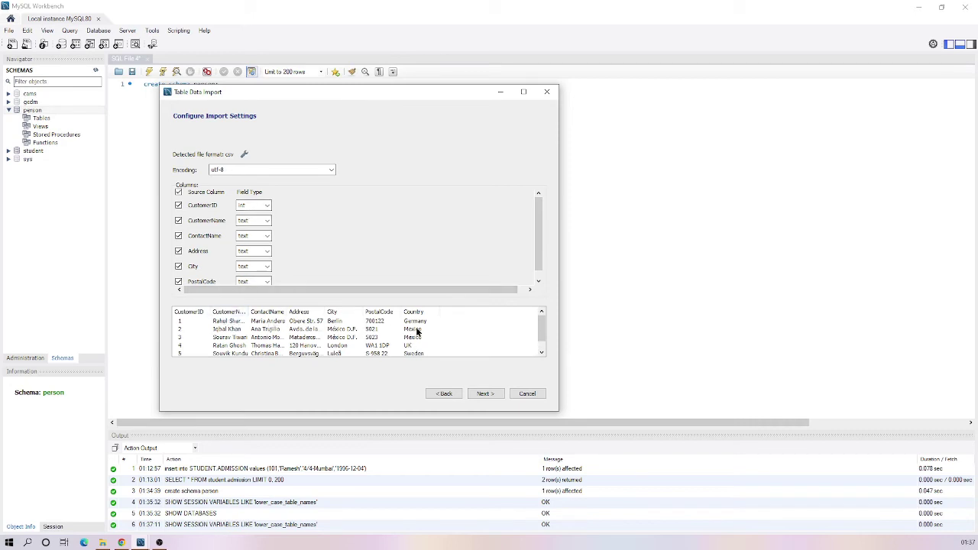
- Set the City column's field type to geometry, and run the Person Data import through to the end of the wizard
{"action": "scroll", "coordinate": [303, 235], "scroll_direction": "down", "scroll_amount": 1}
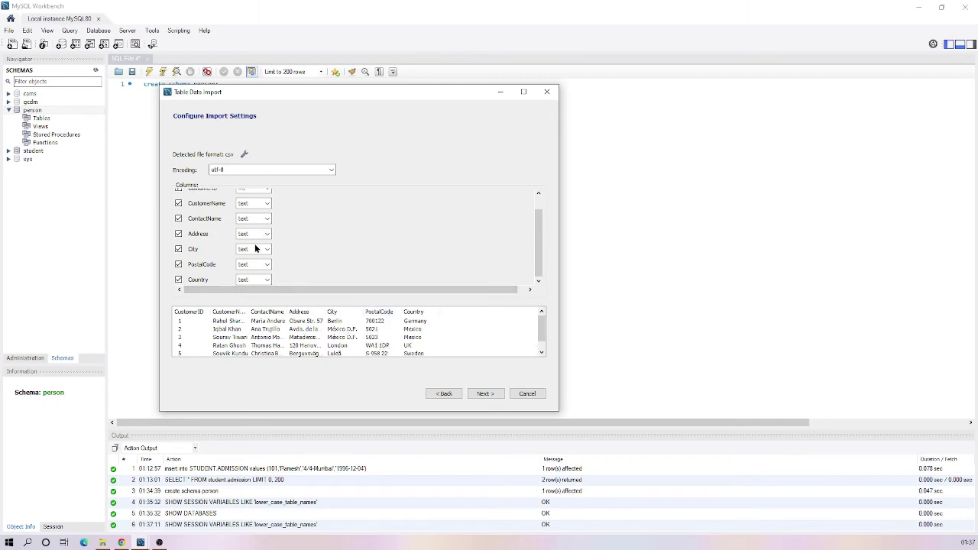
{"action": "scroll", "coordinate": [257, 248], "scroll_direction": "up", "scroll_amount": 3}
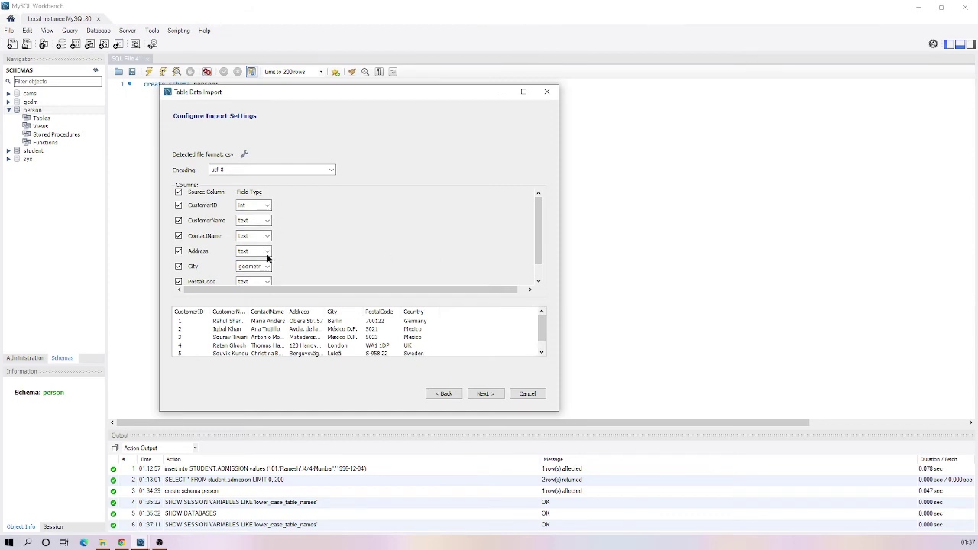
{"action": "left_click", "coordinate": [489, 394]}
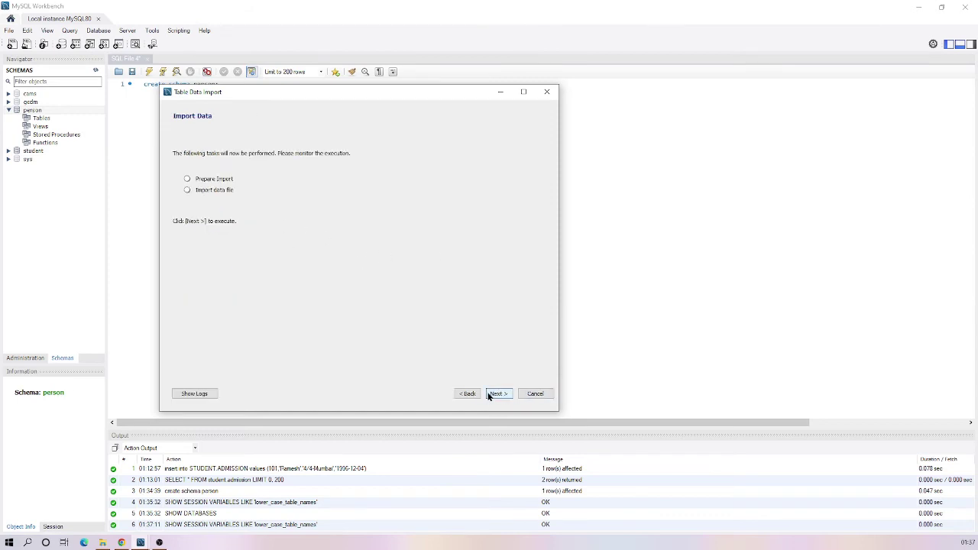
{"action": "left_click", "coordinate": [505, 395]}
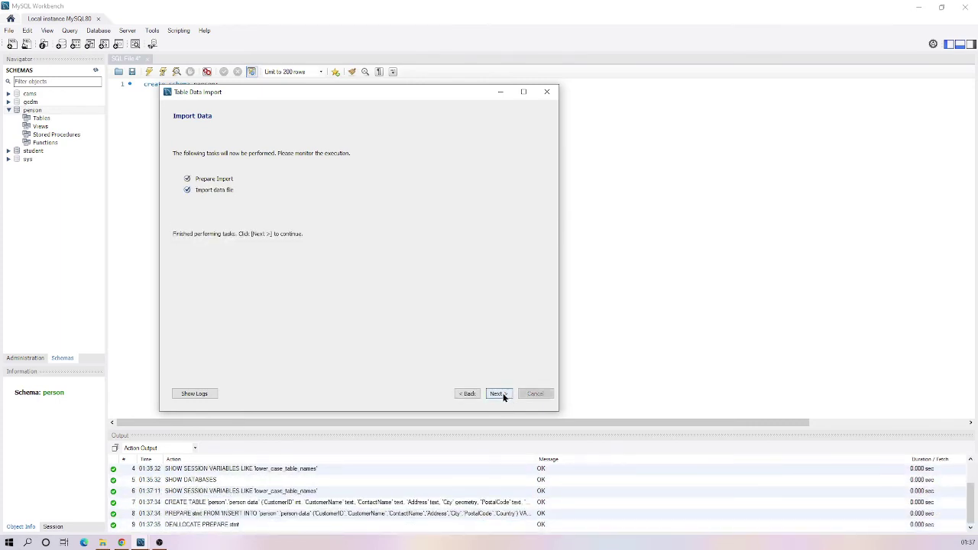
{"action": "left_click", "coordinate": [498, 393]}
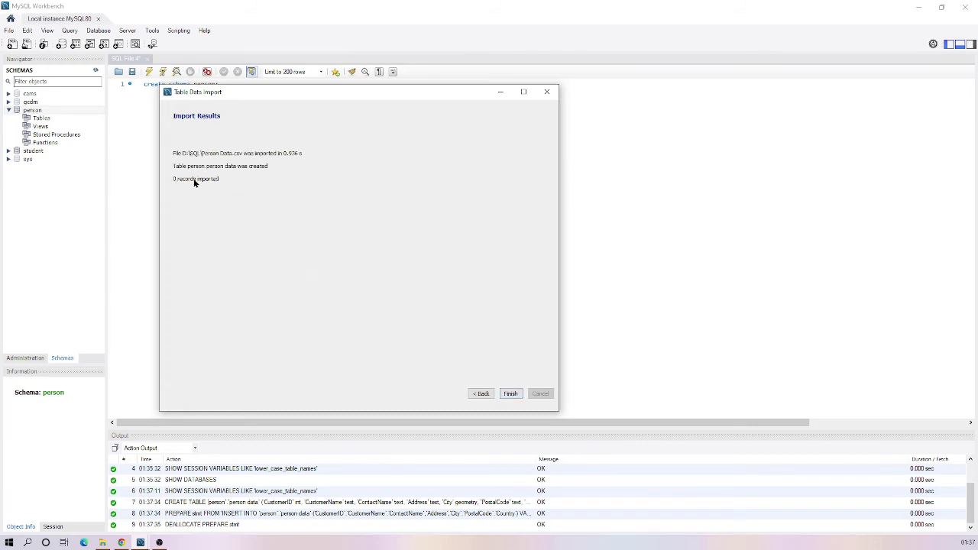
{"action": "left_click", "coordinate": [510, 393]}
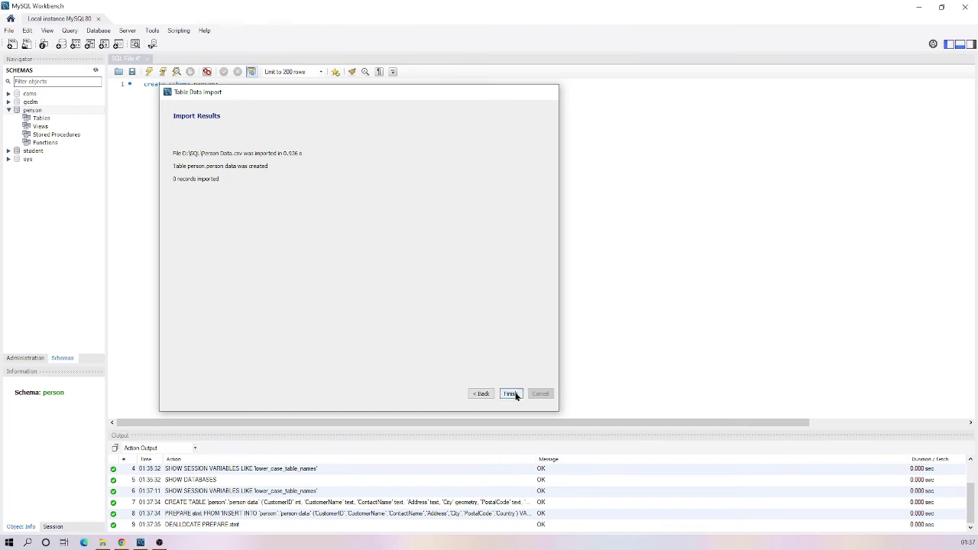
- Refresh the schemas and display the rows of the person data table in the person schema
{"action": "left_click", "coordinate": [96, 71]}
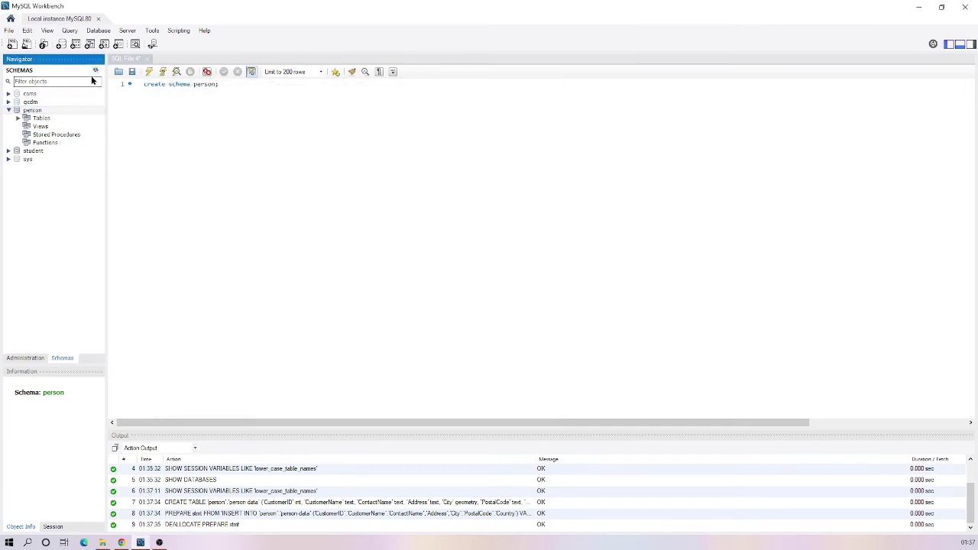
{"action": "left_click", "coordinate": [18, 119]}
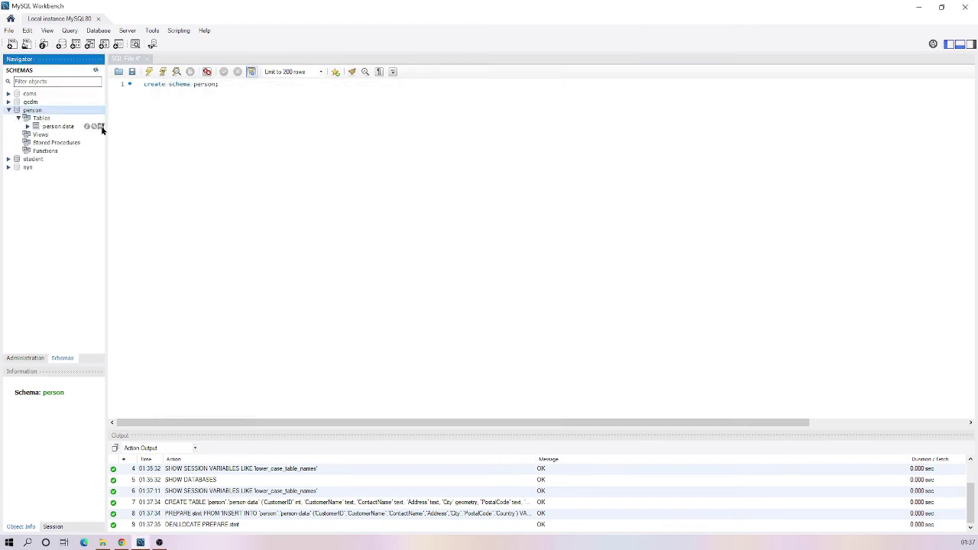
{"action": "left_click", "coordinate": [101, 127]}
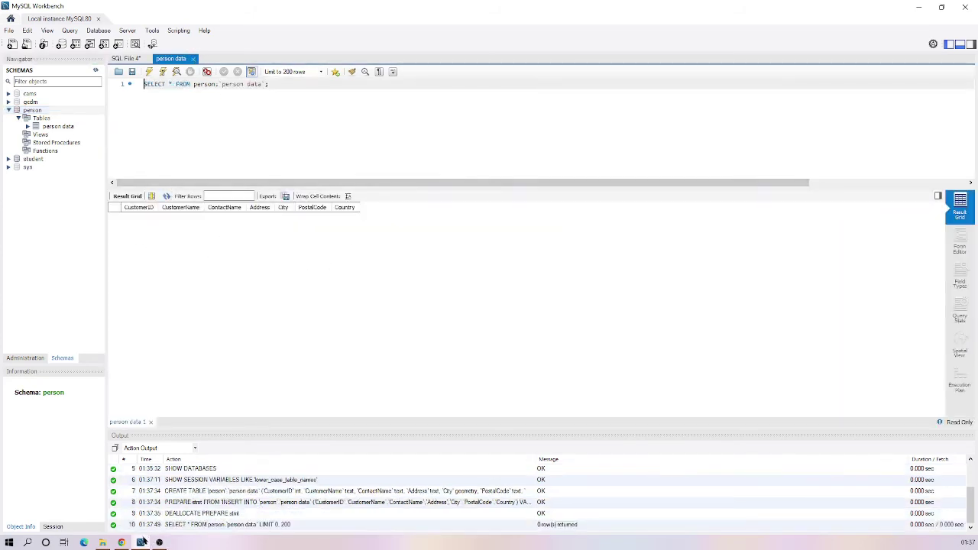
- Switch to File Explorer, open the Person Data Excel worksheet file and dismiss the genuine Office notice
{"action": "left_click", "coordinate": [103, 542]}
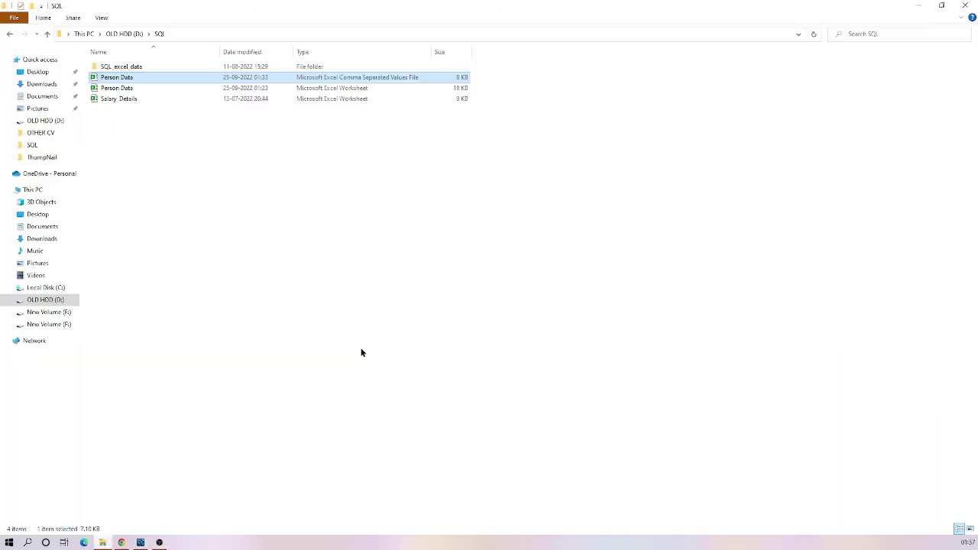
{"action": "double_click", "coordinate": [300, 90]}
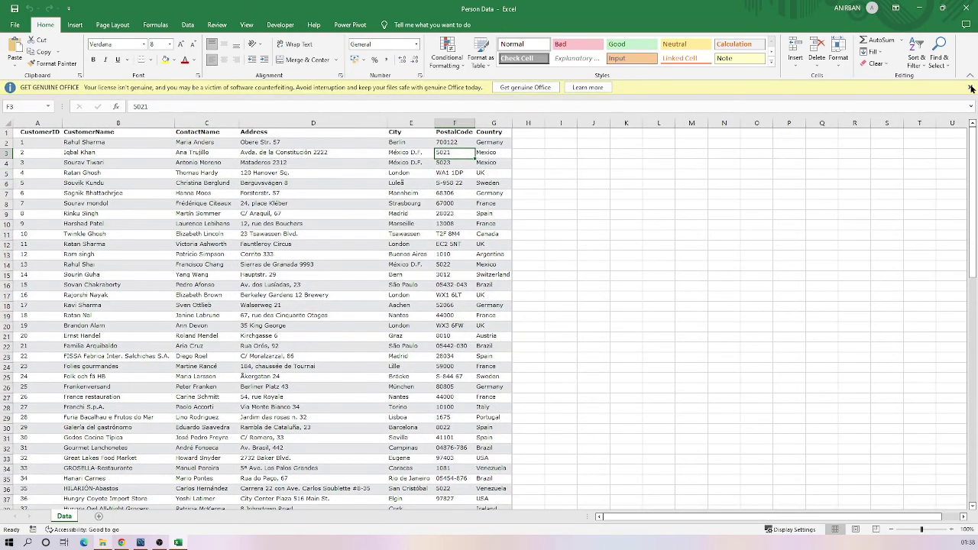
{"action": "left_click", "coordinate": [969, 87]}
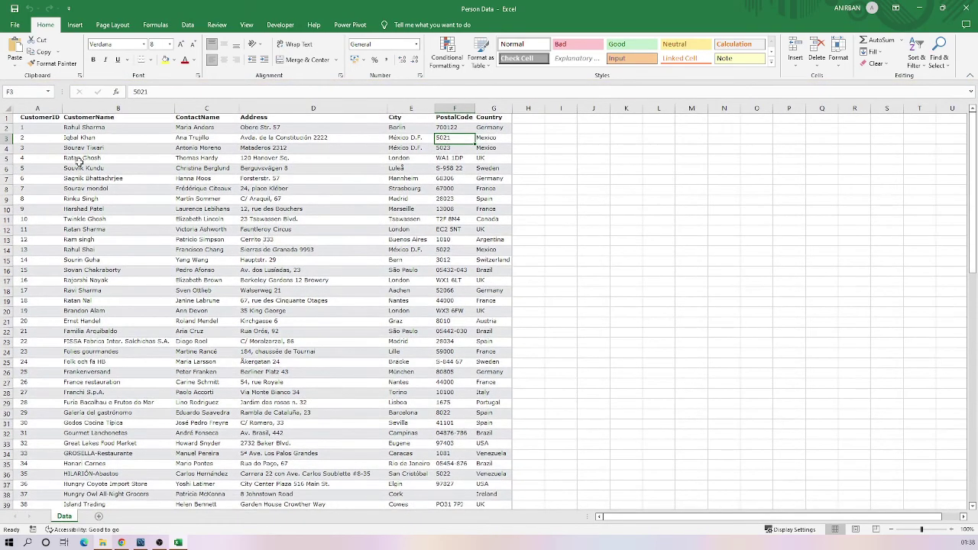
- Copy the customer data in A1:G92 and paste it as values only into cell A1 of a new sheet
{"action": "left_click_drag", "start_coordinate": [37, 120], "coordinate": [486, 423]}
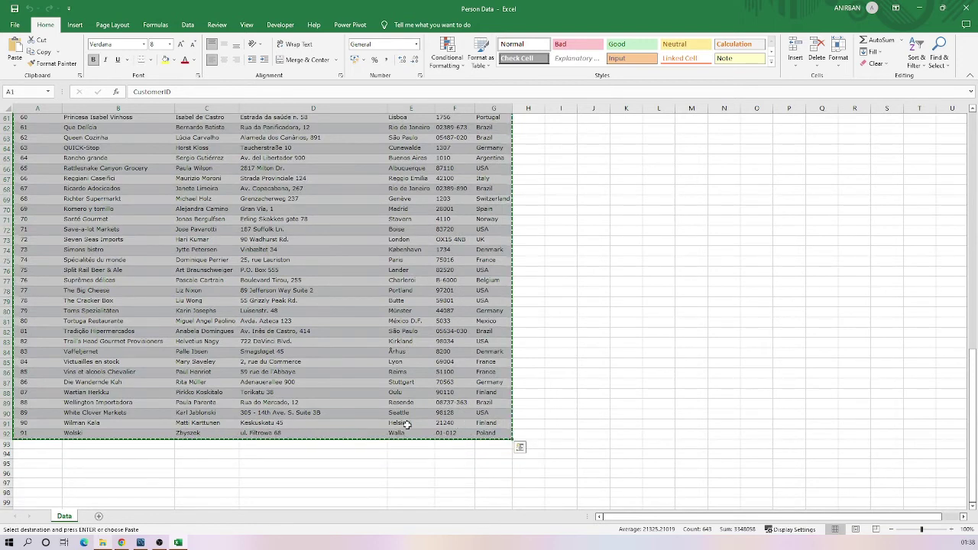
{"action": "key", "text": "ctrl+c"}
{"action": "left_click", "coordinate": [100, 516]}
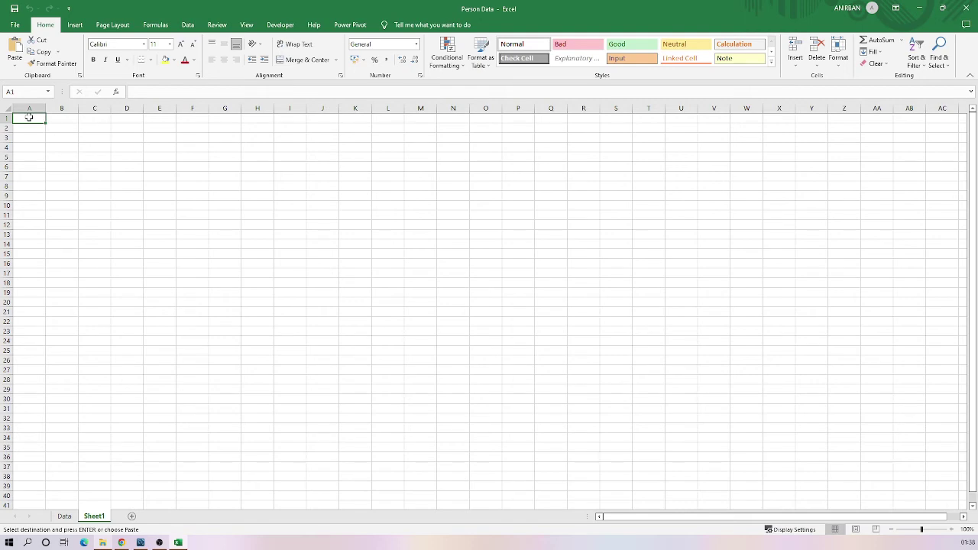
{"action": "right_click", "coordinate": [29, 120]}
{"action": "left_click", "coordinate": [66, 180]}
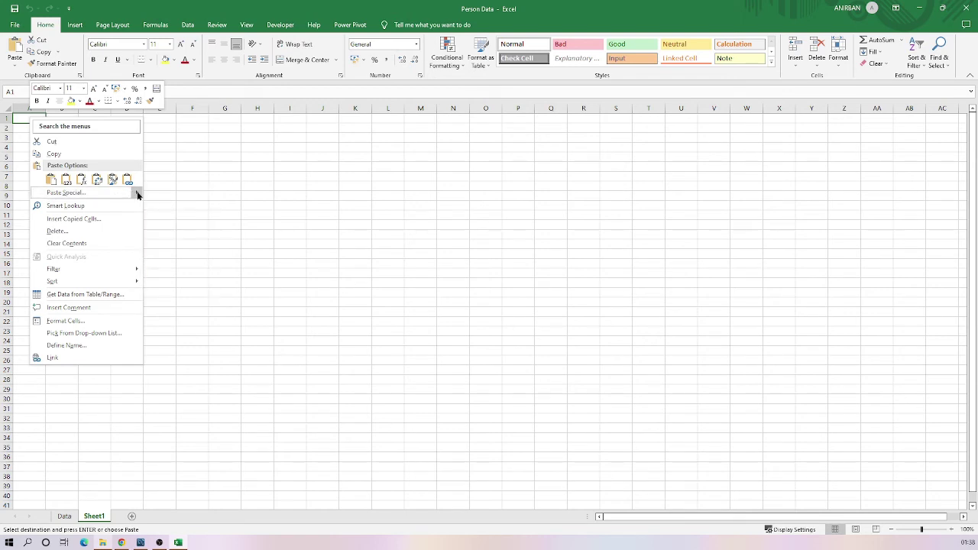
{"action": "mouse_move", "coordinate": [138, 194]}
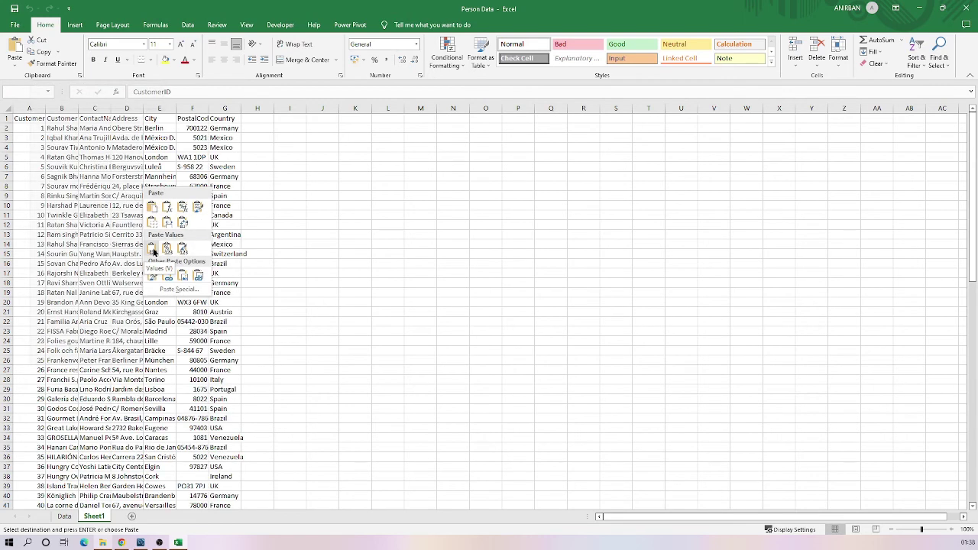
{"action": "left_click", "coordinate": [153, 250]}
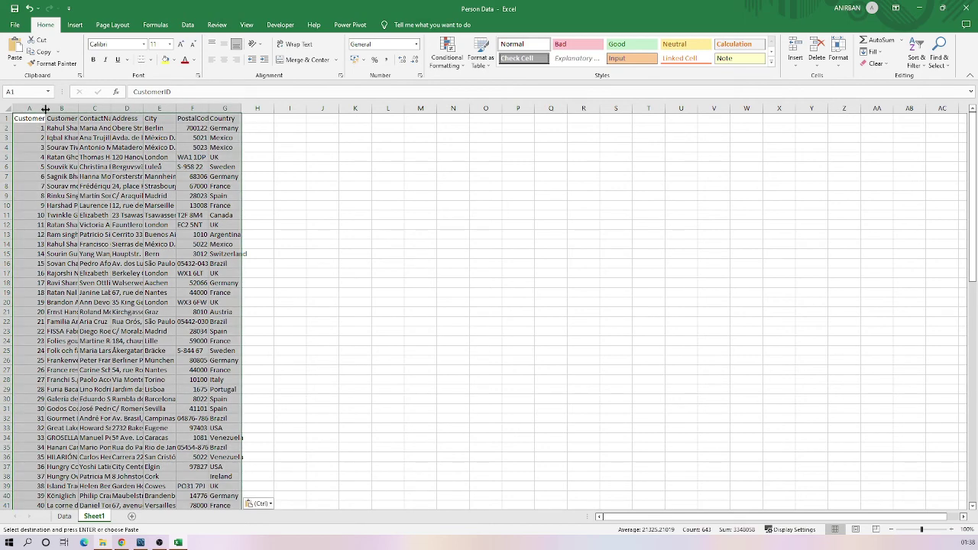
- Auto-fit the widths of all columns in the new sheet to their contents
{"action": "double_click", "coordinate": [45, 110]}
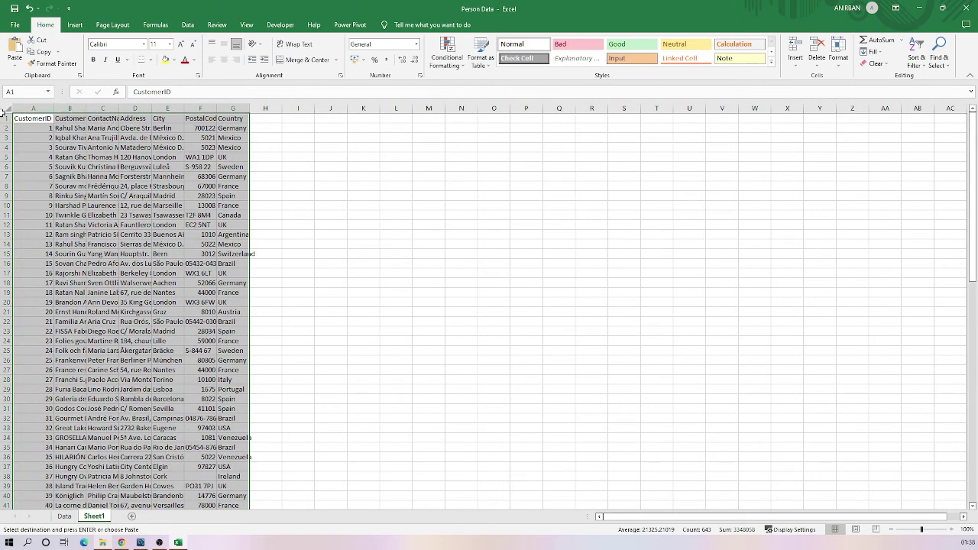
{"action": "left_click", "coordinate": [6, 110]}
{"action": "double_click", "coordinate": [53, 109]}
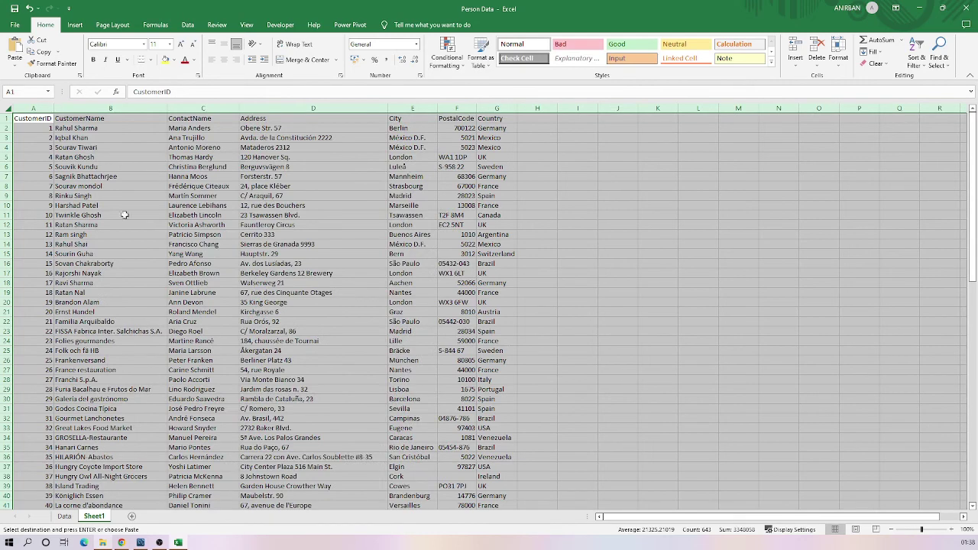
- Delete the original Data sheet from the workbook and accept its permanent removal
{"action": "left_click", "coordinate": [233, 254]}
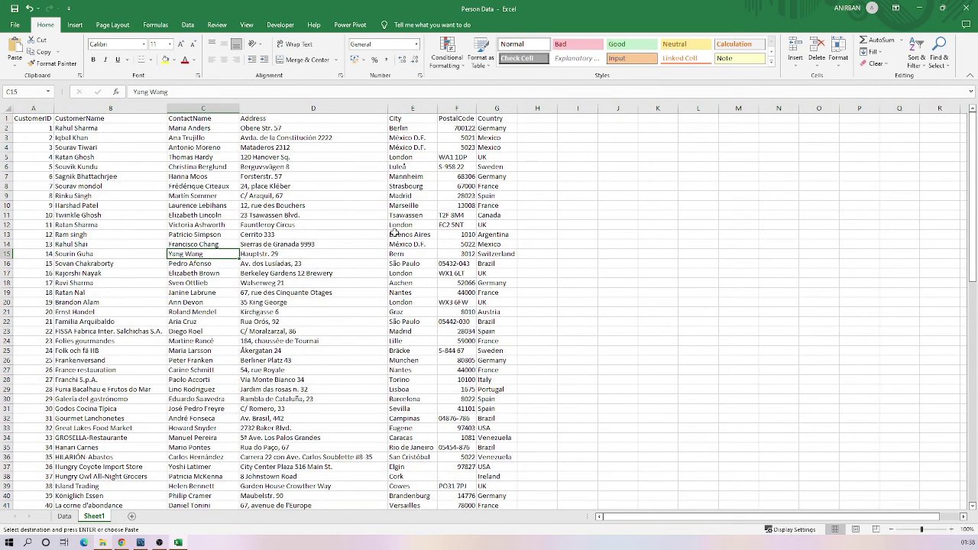
{"action": "right_click", "coordinate": [65, 516]}
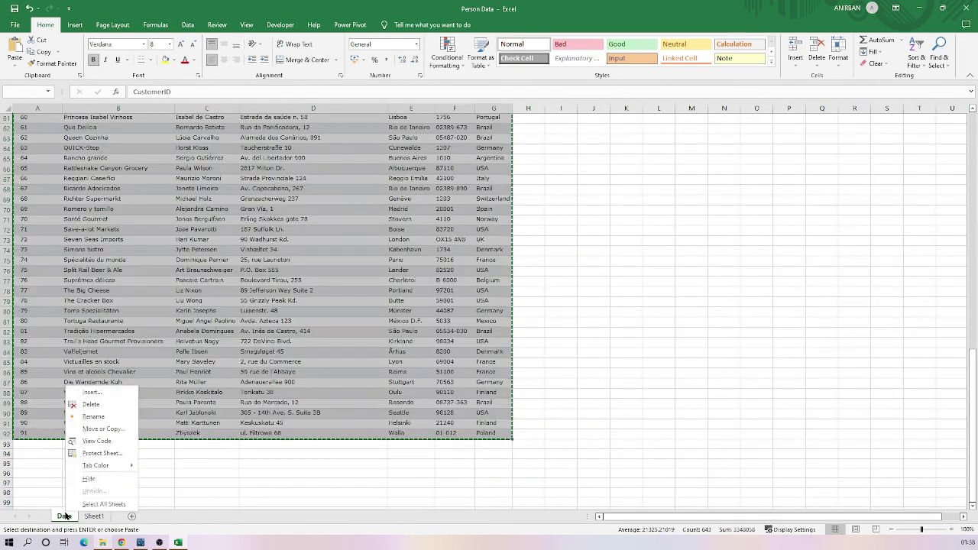
{"action": "left_click", "coordinate": [91, 404]}
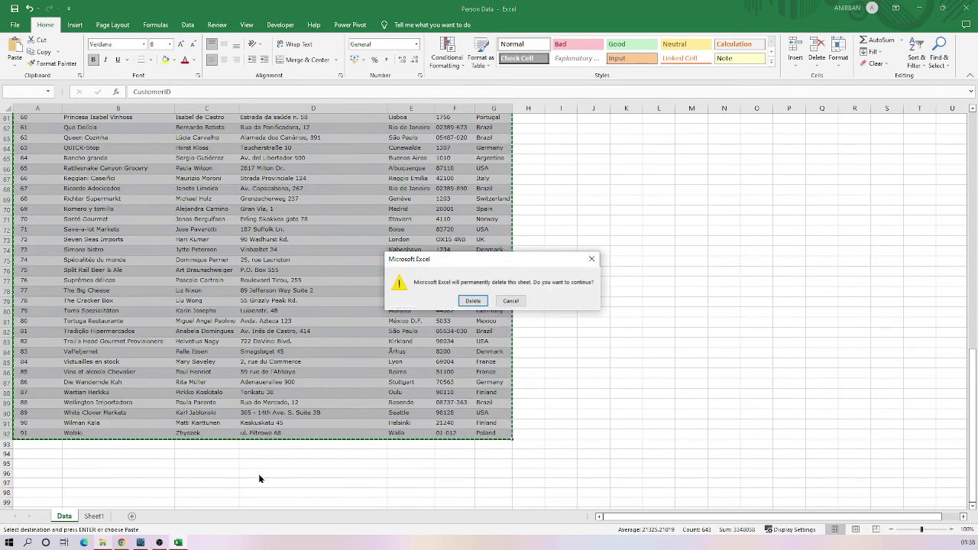
{"action": "left_click", "coordinate": [477, 301]}
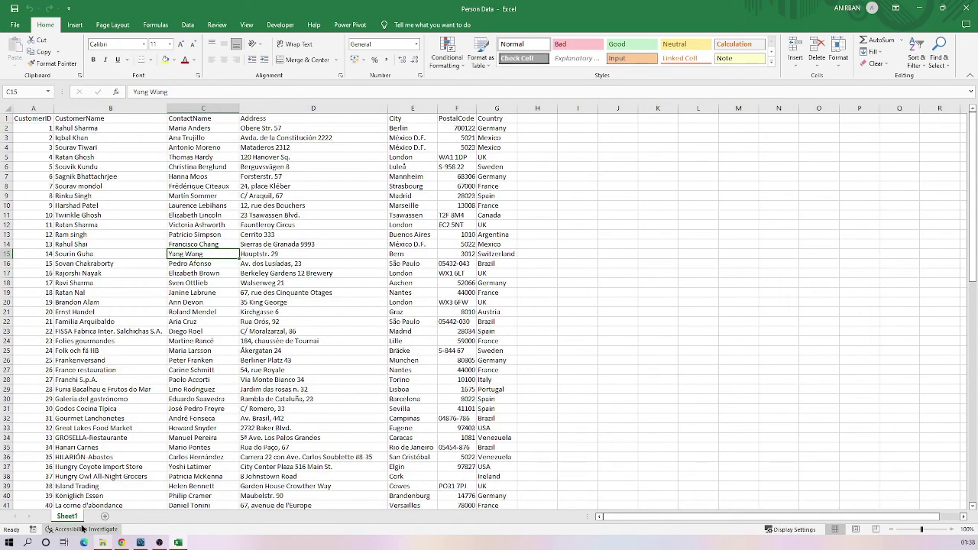
- Rename the remaining Sheet1 as Data
{"action": "right_click", "coordinate": [69, 517]}
{"action": "left_click", "coordinate": [107, 424]}
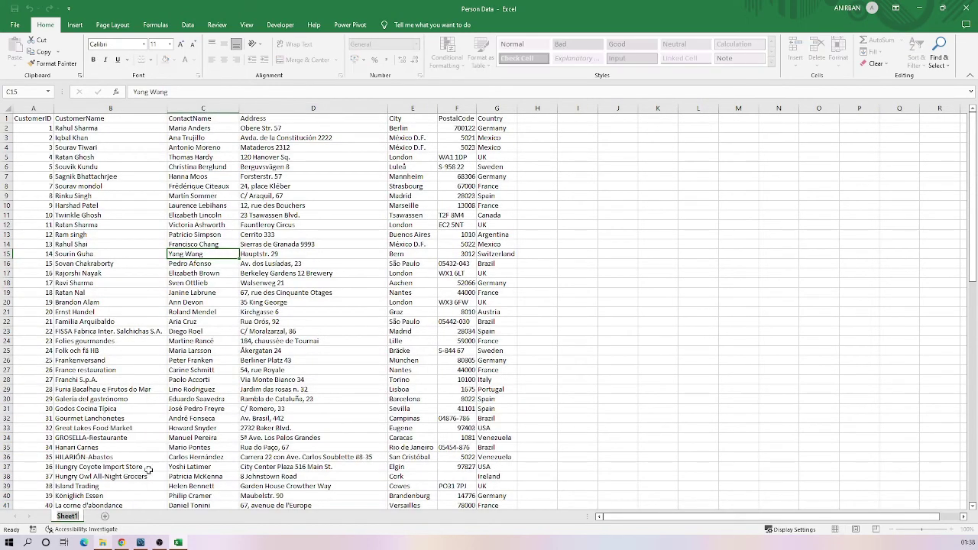
{"action": "type", "text": "Data"}
{"action": "key", "text": "Return"}
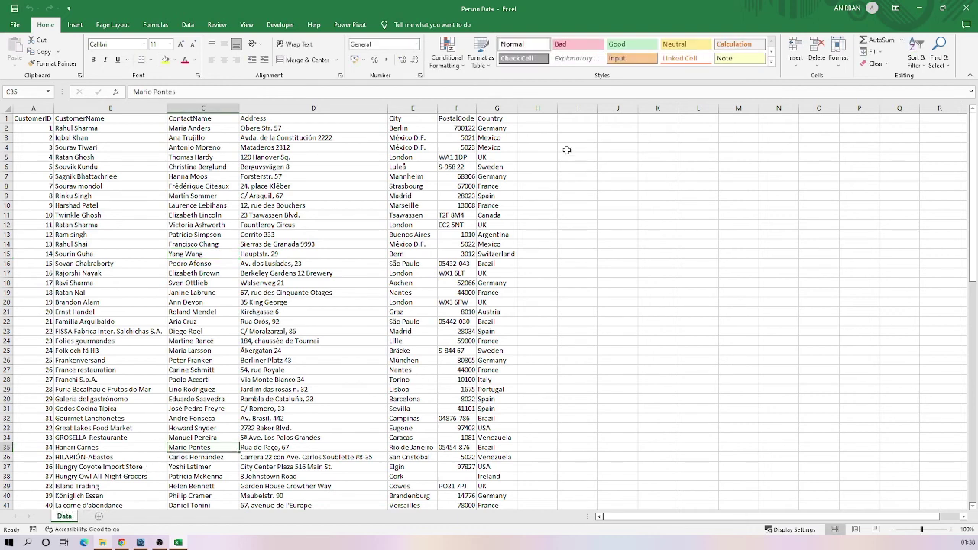
- Delete all empty columns from column H to the end of the Data sheet
{"action": "left_click", "coordinate": [539, 108]}
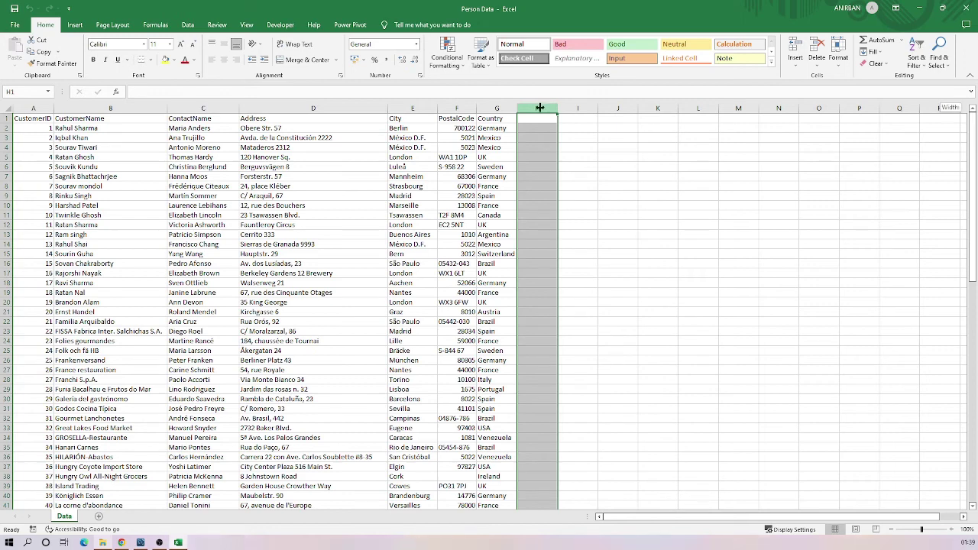
{"action": "key", "text": "ctrl+shift+Right"}
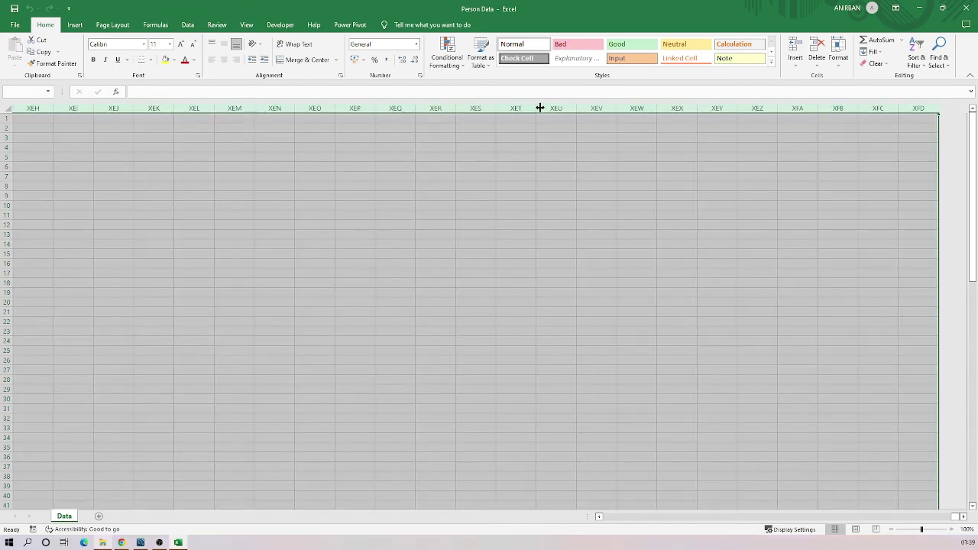
{"action": "key", "text": "ctrl+BackSpace"}
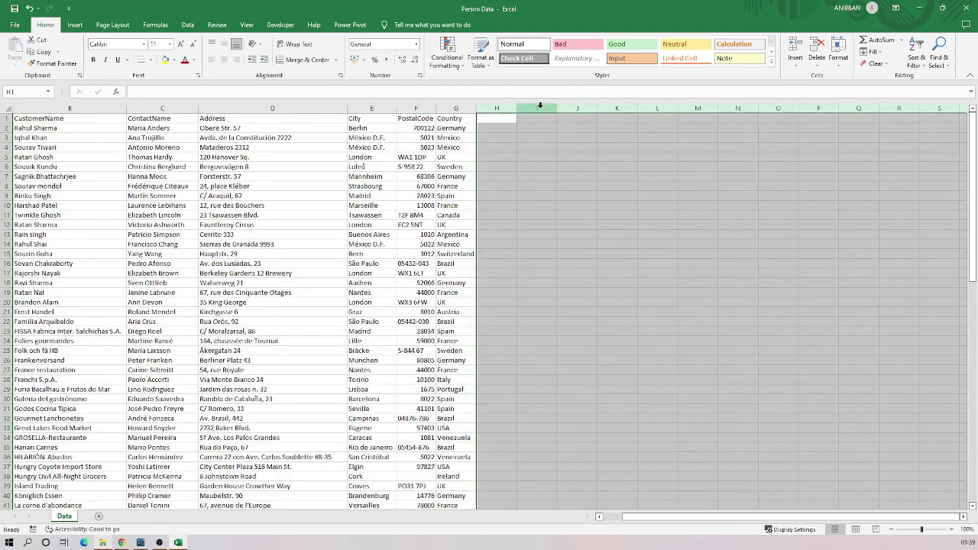
{"action": "left_click_drag", "start_coordinate": [749, 517], "coordinate": [613, 517]}
- Delete all empty rows below the customer data, from row 93 to the end of the sheet
{"action": "scroll", "coordinate": [255, 415], "scroll_direction": "down", "scroll_amount": 7}
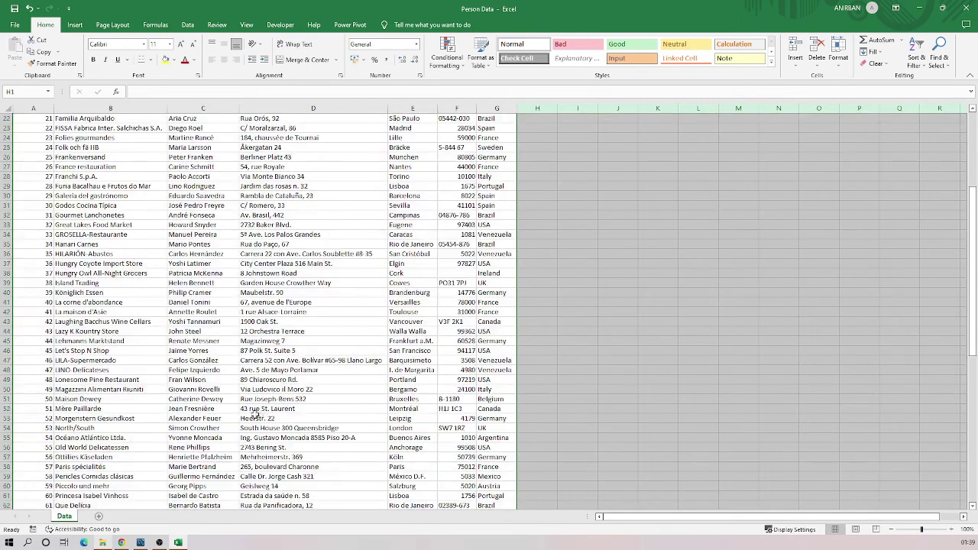
{"action": "scroll", "coordinate": [255, 415], "scroll_direction": "down", "scroll_amount": 18}
{"action": "left_click", "coordinate": [24, 285]}
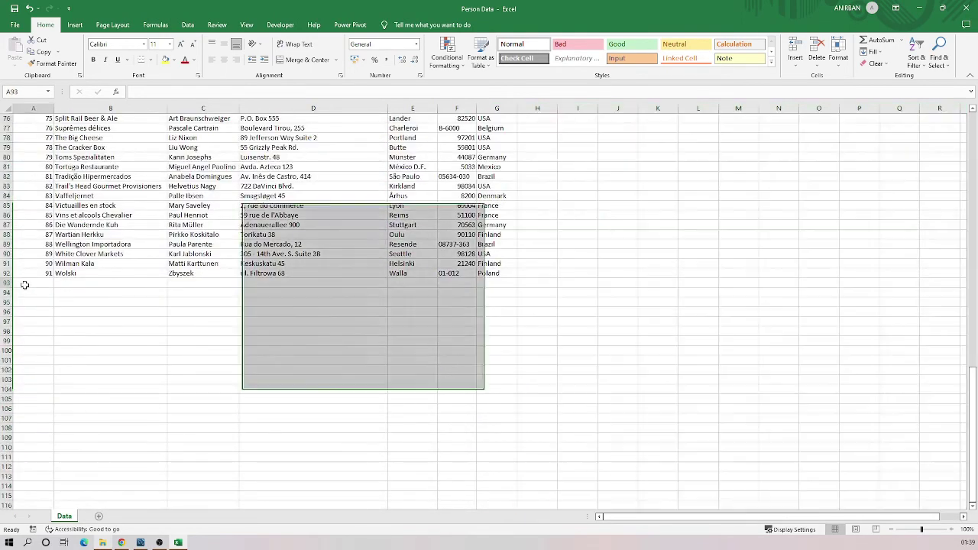
{"action": "key", "text": "shift+space"}
{"action": "key", "text": "ctrl+shift+plus"}
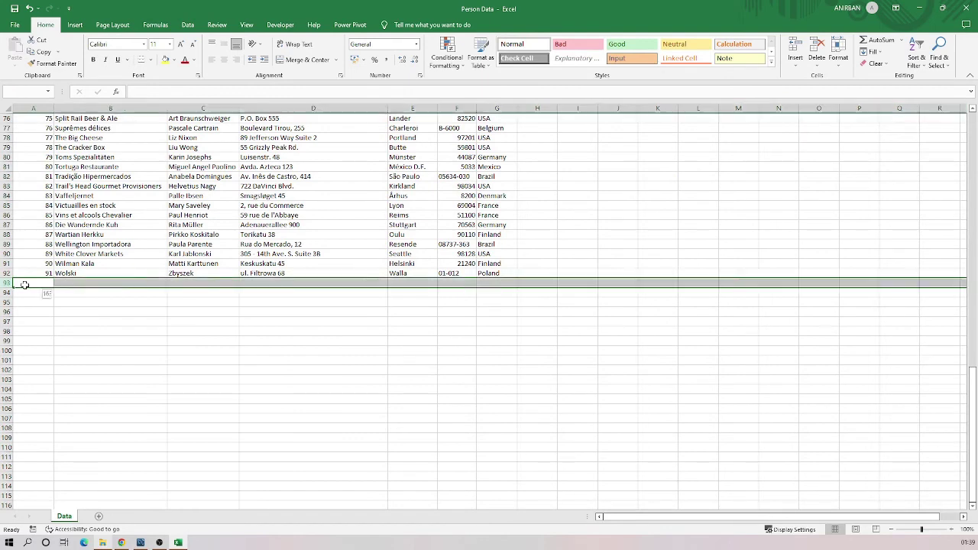
{"action": "key", "text": "ctrl+shift+Down"}
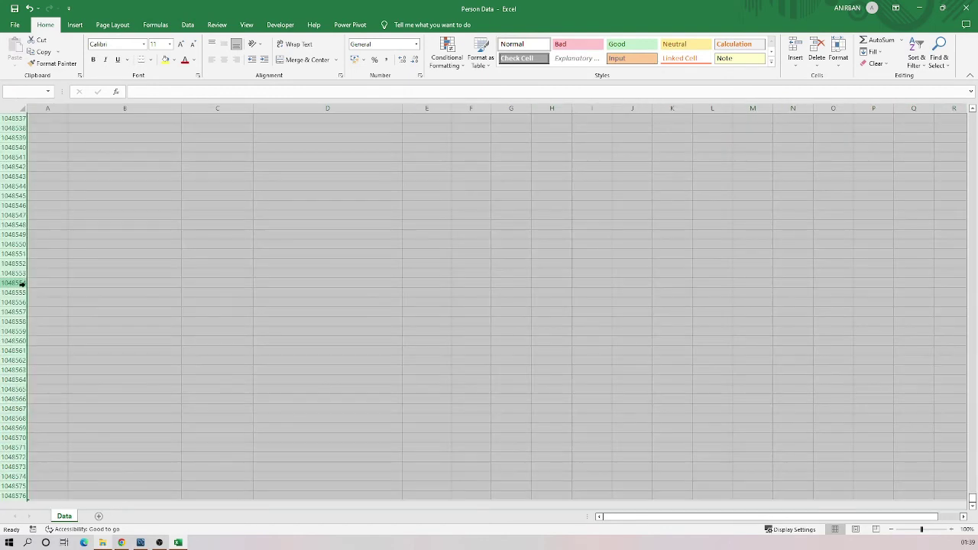
{"action": "key", "text": "ctrl+minus"}
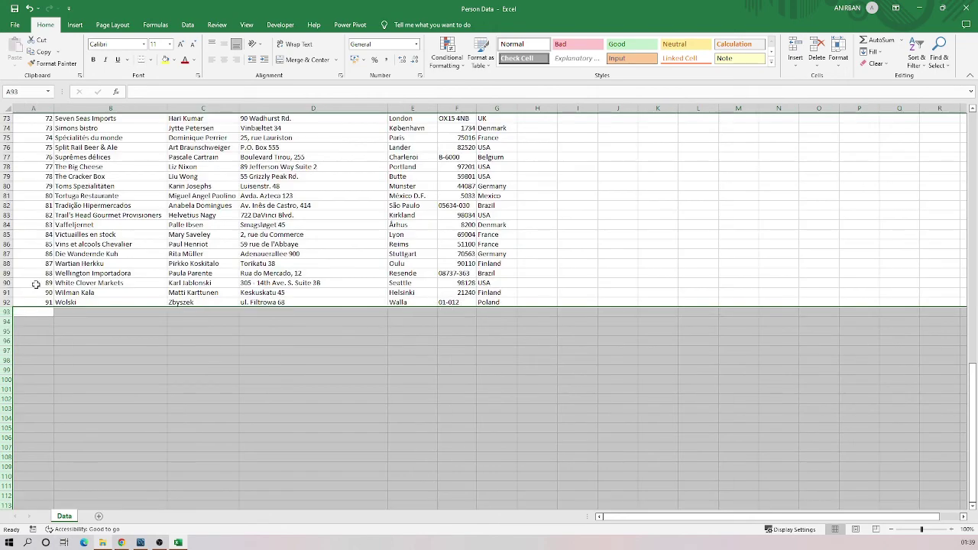
{"action": "scroll", "coordinate": [36, 284], "scroll_direction": "up", "scroll_amount": 20}
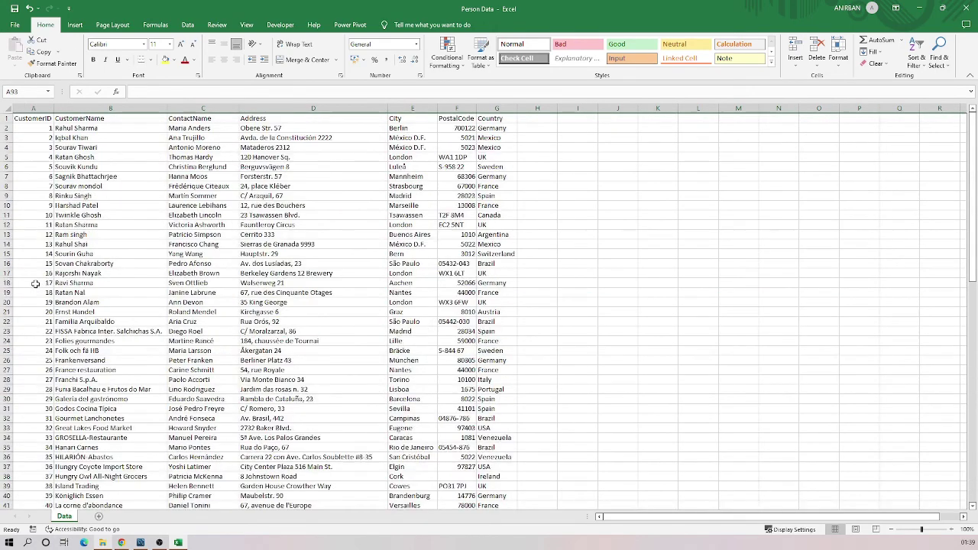
- Save the sheet as a CSV (Comma delimited) file named Person Data in D:\SQL, replacing the existing file, and close the workbook
{"action": "left_click", "coordinate": [42, 139]}
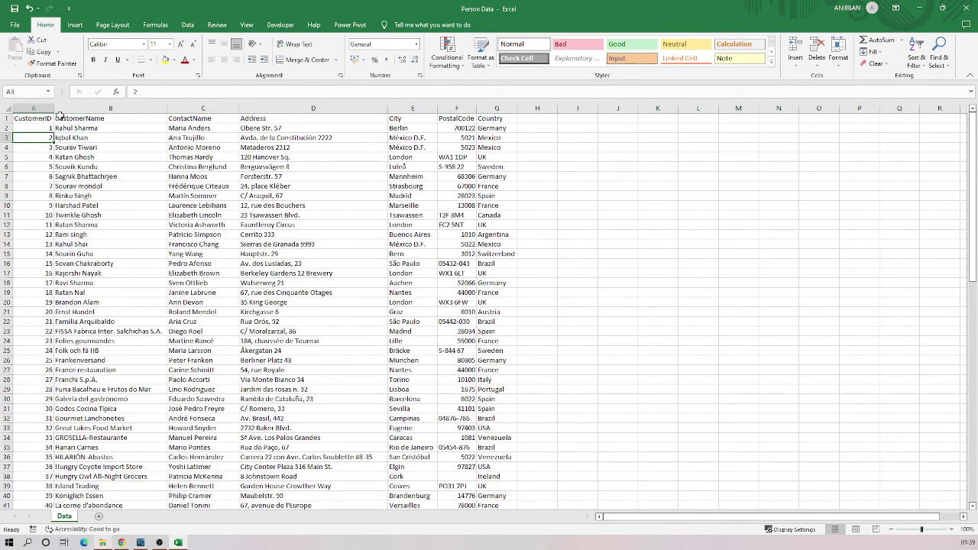
{"action": "left_click", "coordinate": [14, 25]}
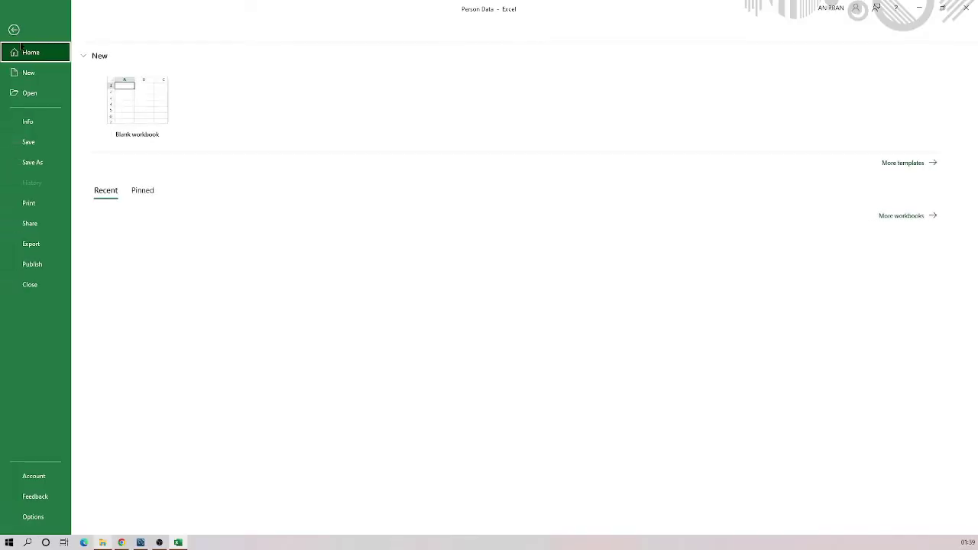
{"action": "left_click", "coordinate": [32, 162]}
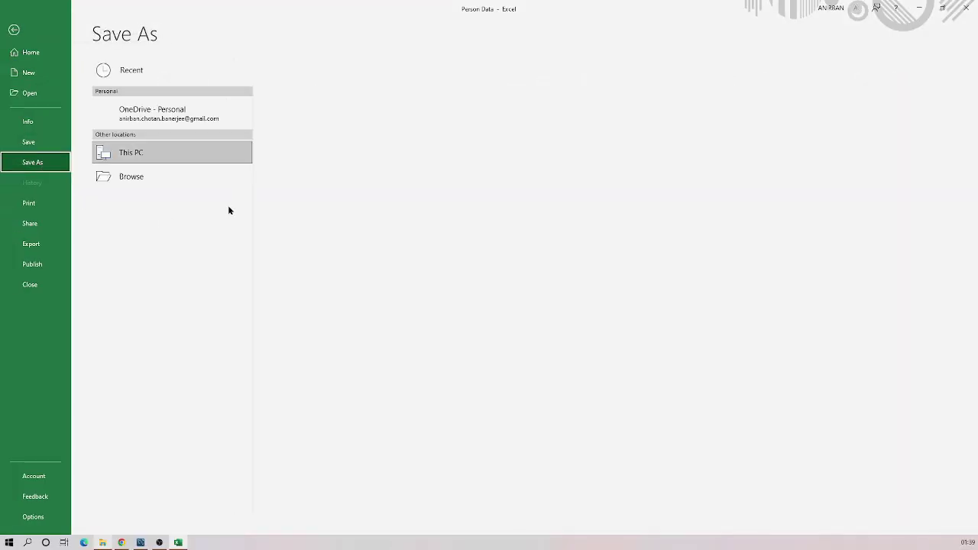
{"action": "left_click", "coordinate": [347, 117]}
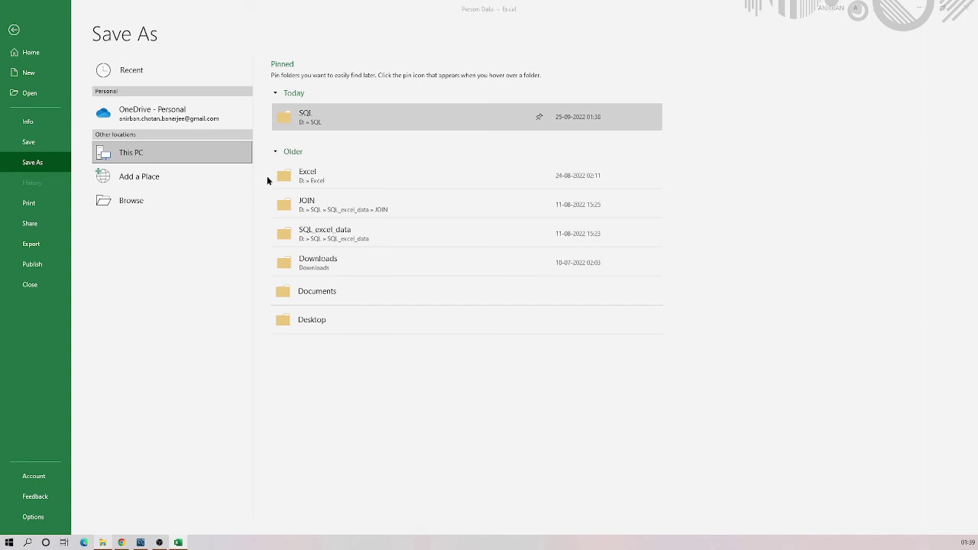
{"action": "left_click", "coordinate": [116, 215]}
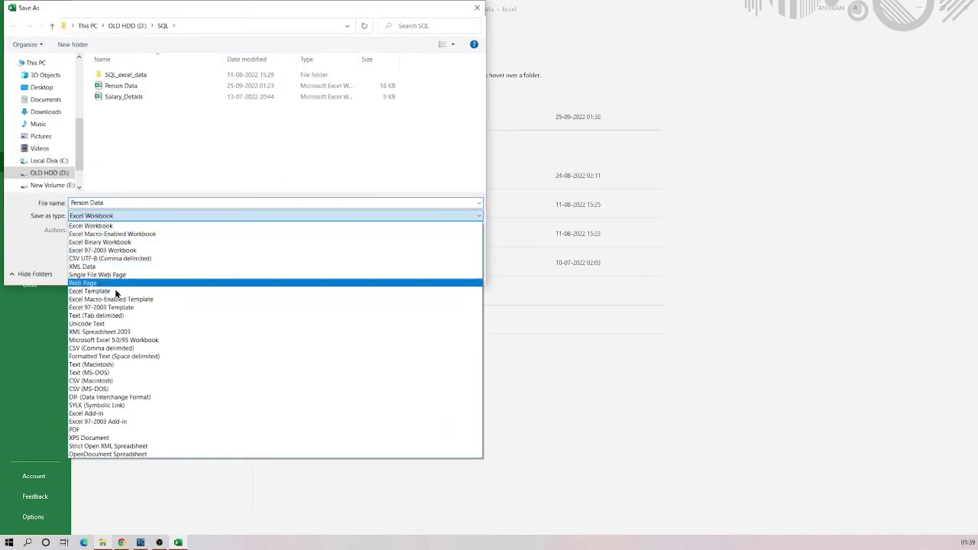
{"action": "left_click", "coordinate": [100, 349]}
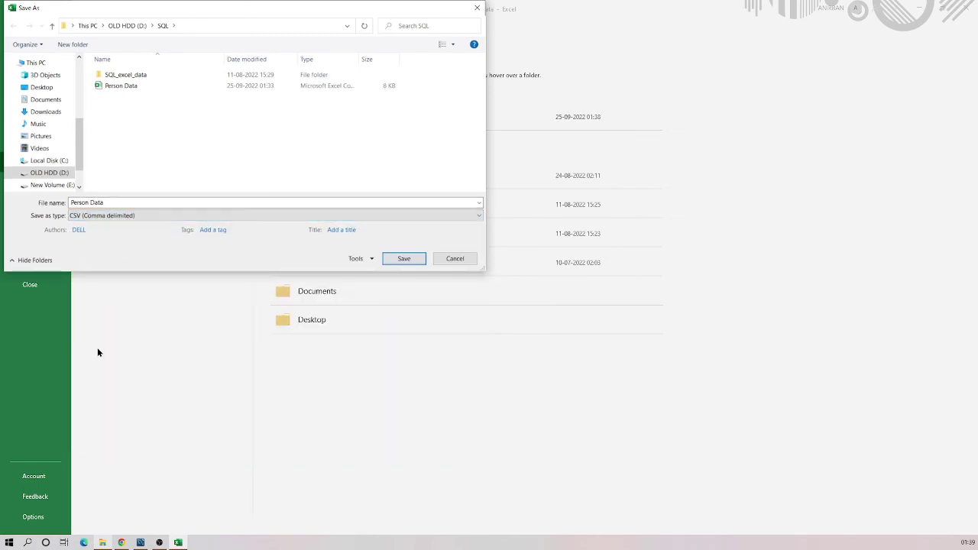
{"action": "left_click", "coordinate": [407, 258]}
{"action": "left_click", "coordinate": [515, 274]}
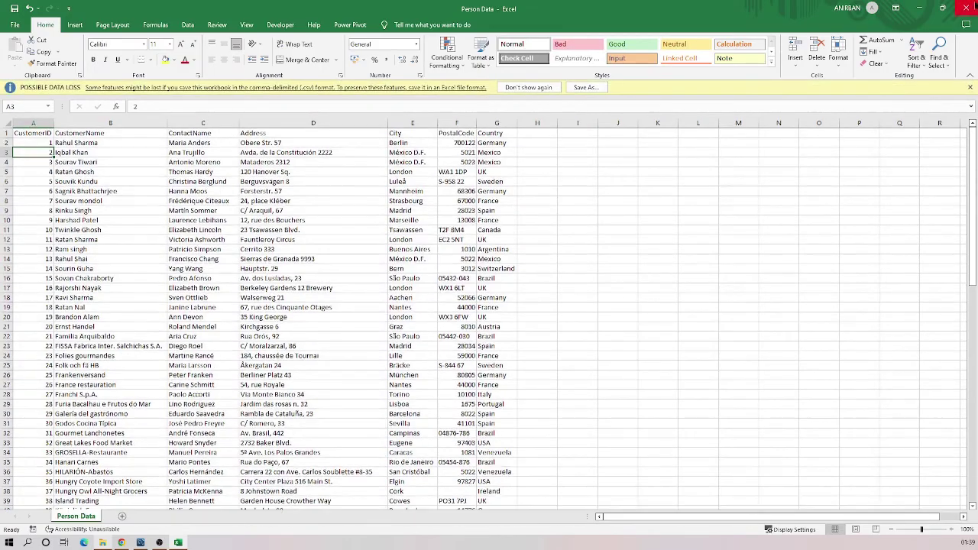
{"action": "left_click", "coordinate": [965, 8]}
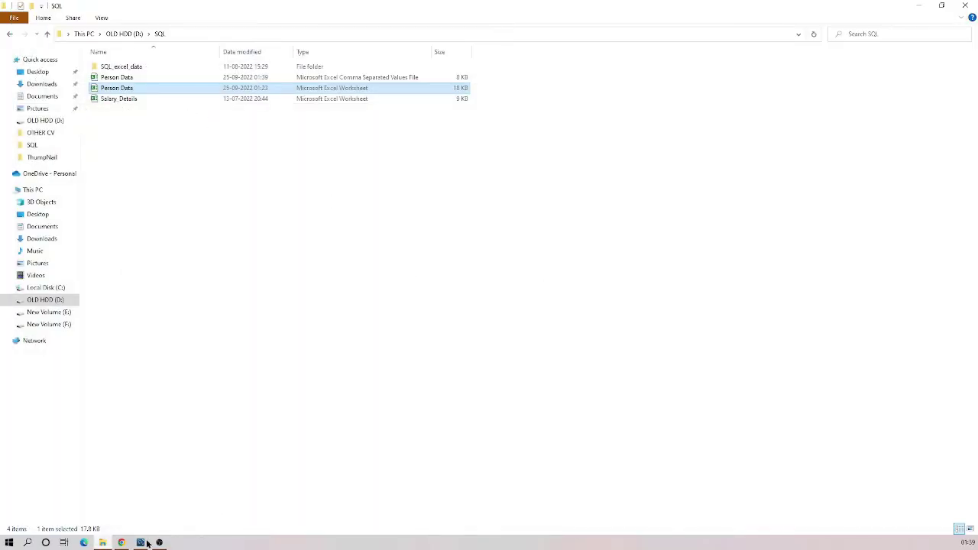
- Switch to MySQL Workbench, start the Table Data Import Wizard for the person schema and choose D:\SQL\Person Data.csv as the source
{"action": "left_click", "coordinate": [142, 542]}
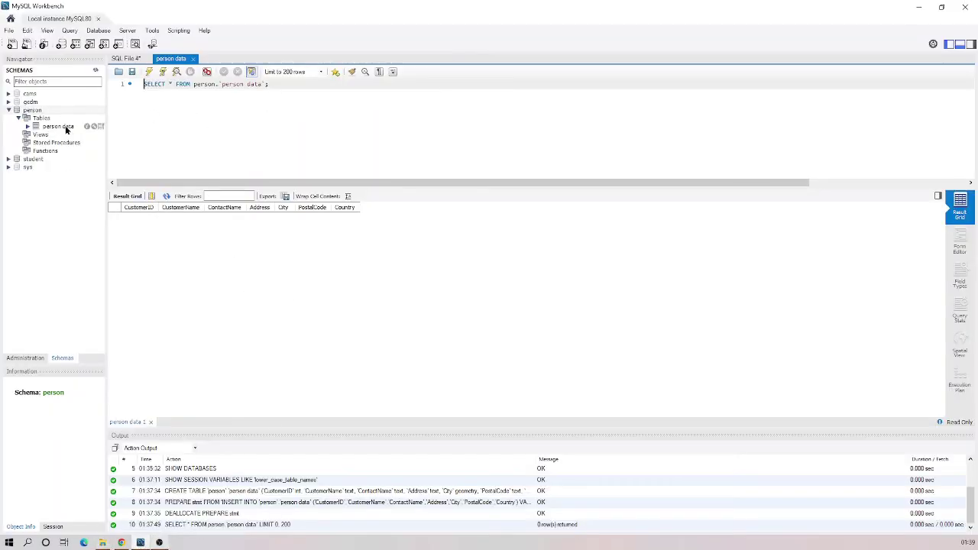
{"action": "right_click", "coordinate": [41, 112]}
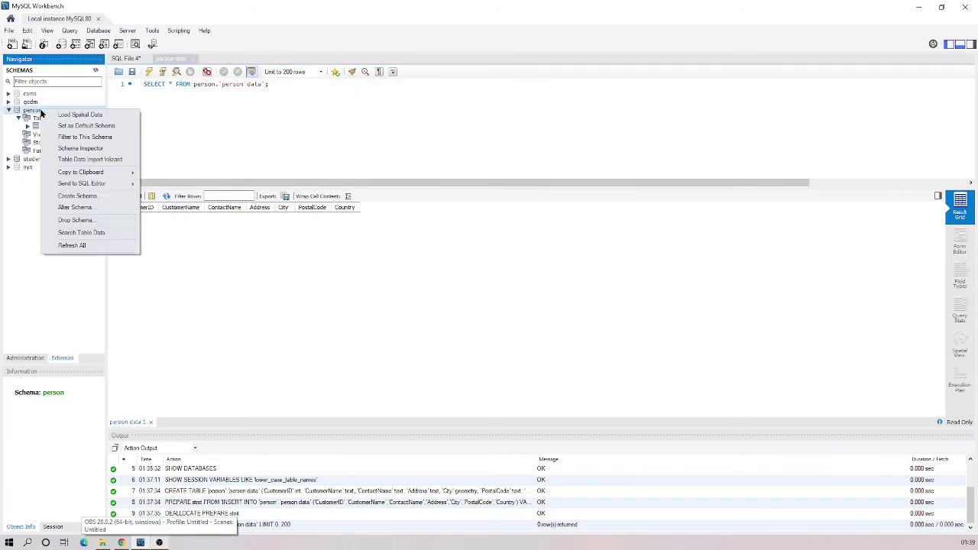
{"action": "left_click", "coordinate": [76, 158]}
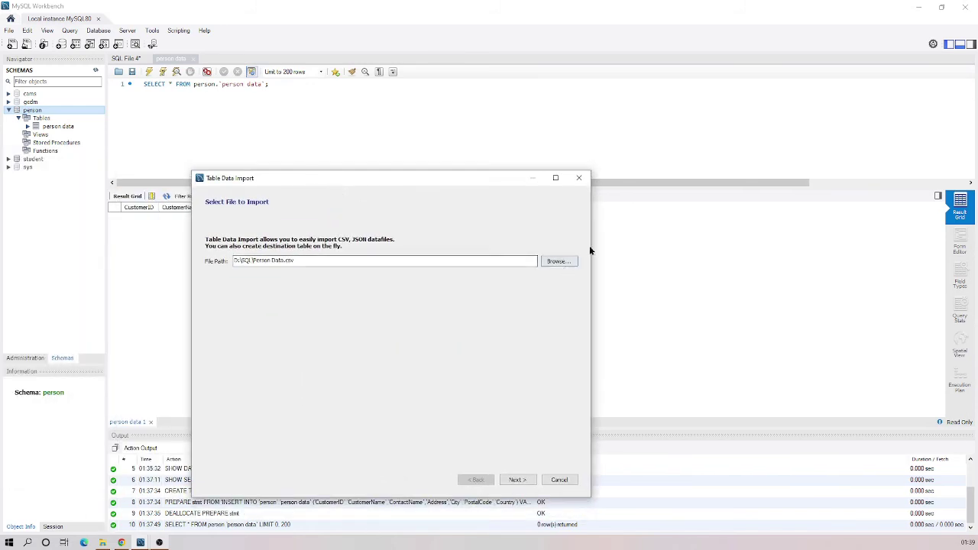
{"action": "left_click", "coordinate": [558, 261]}
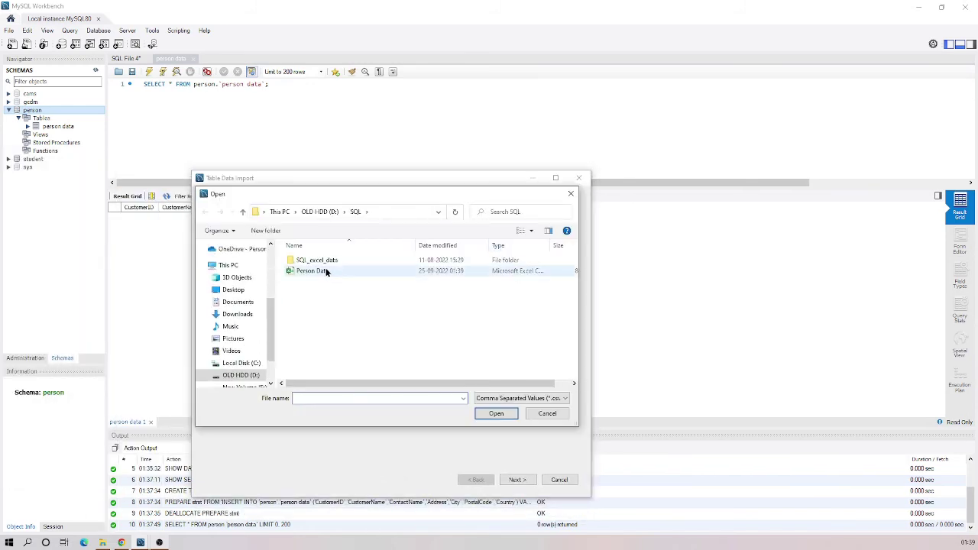
{"action": "left_click", "coordinate": [326, 271]}
{"action": "left_click", "coordinate": [511, 421]}
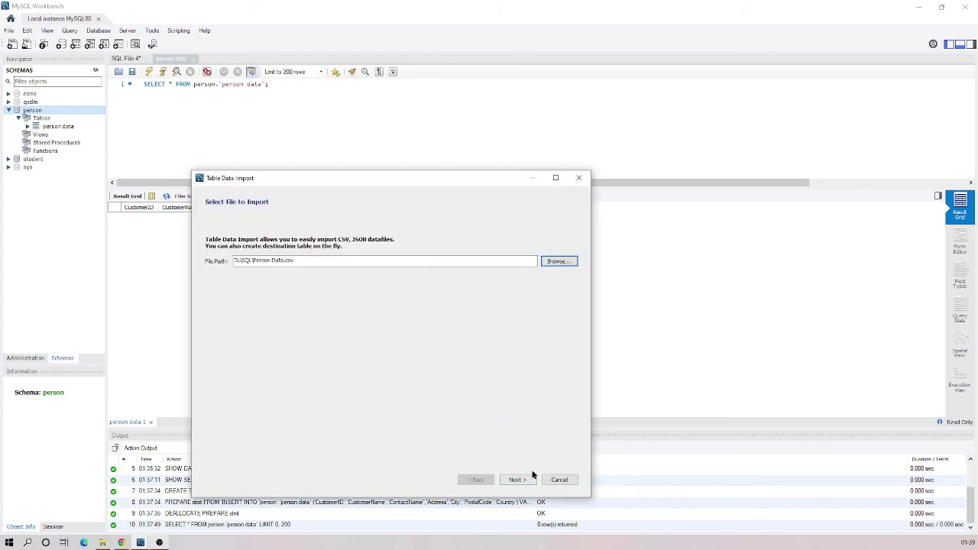
- Import the CSV into a new Person Data table in the person schema with Drop table if exists enabled, and finish the wizard
{"action": "left_click", "coordinate": [517, 479]}
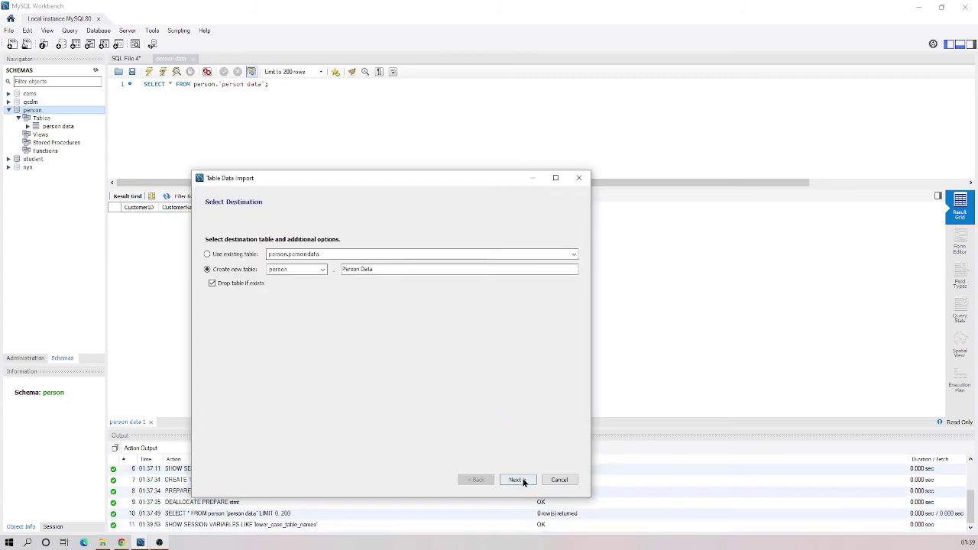
{"action": "left_click", "coordinate": [521, 480]}
{"action": "left_click", "coordinate": [521, 479]}
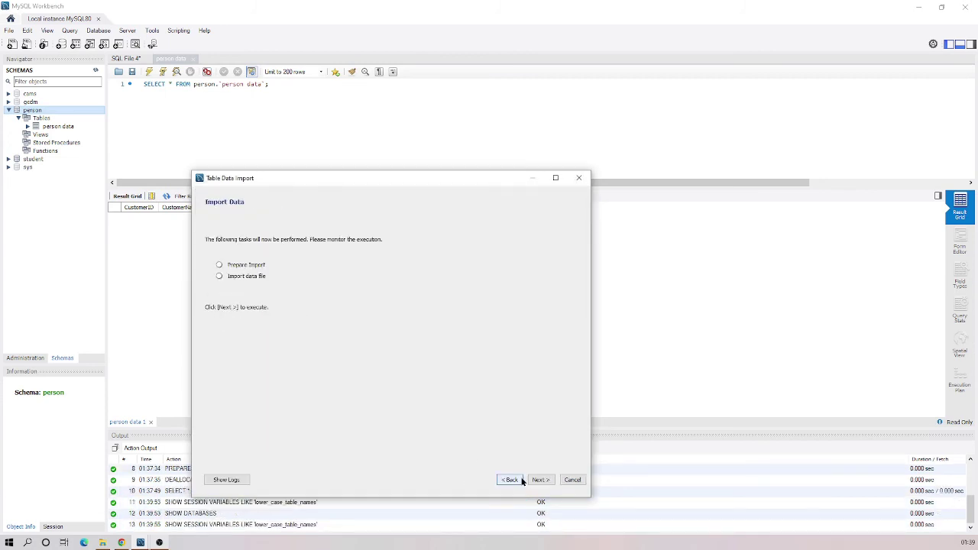
{"action": "left_click", "coordinate": [540, 480]}
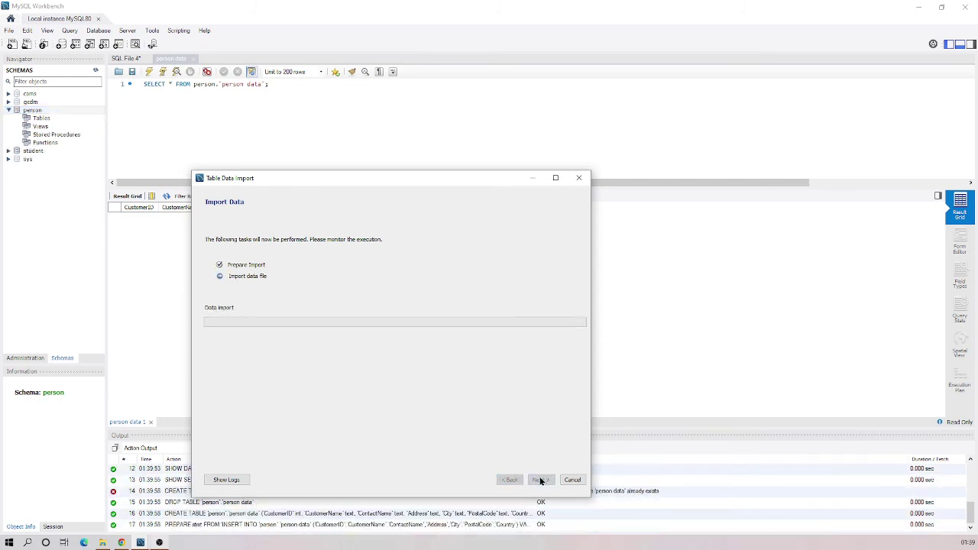
{"action": "left_click", "coordinate": [540, 480]}
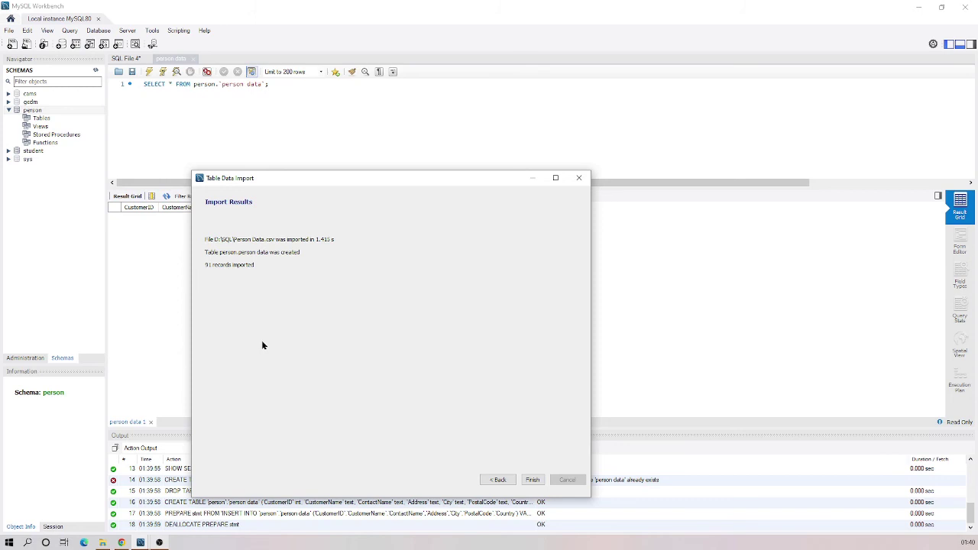
{"action": "left_click", "coordinate": [533, 480]}
- Close the person data query and the create schema script without saving changes
{"action": "left_click", "coordinate": [272, 84]}
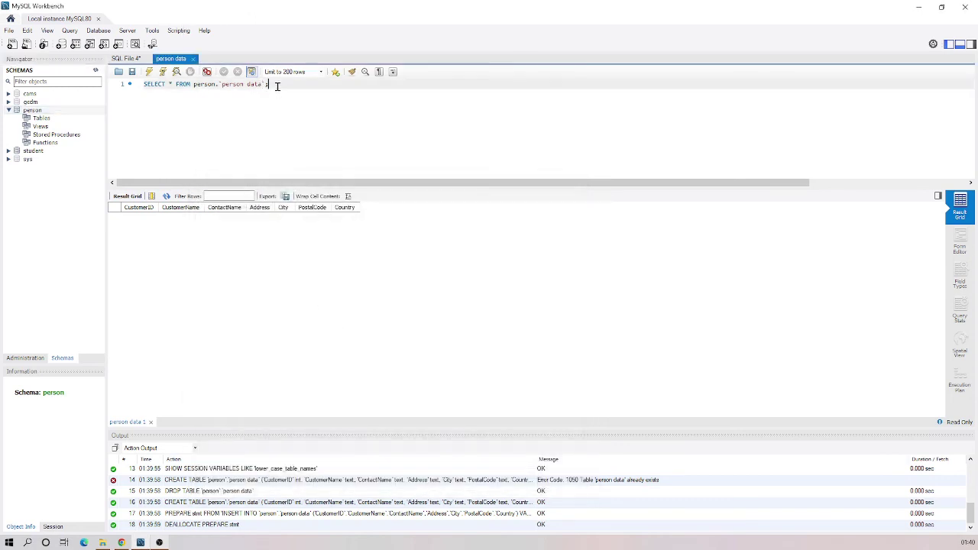
{"action": "left_click", "coordinate": [193, 59]}
{"action": "left_click", "coordinate": [151, 59]}
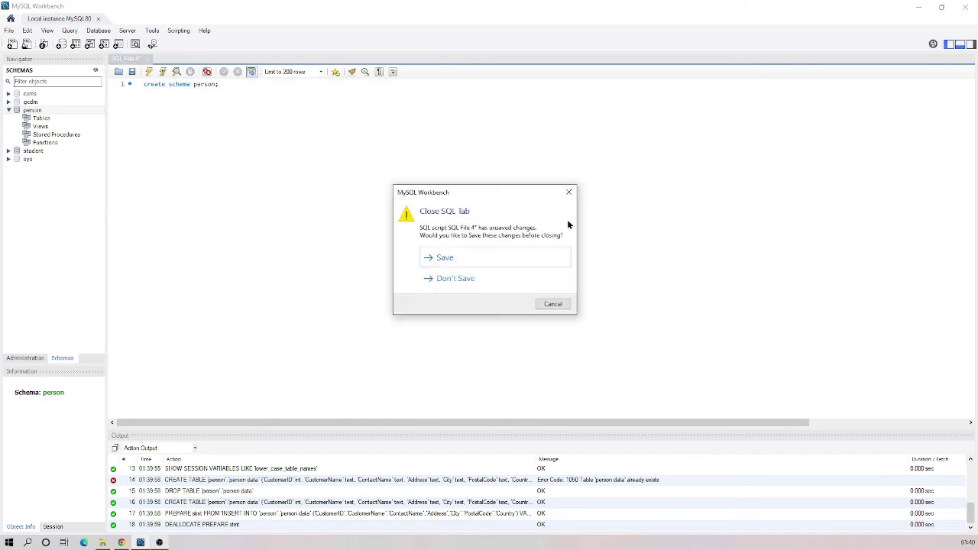
{"action": "left_click", "coordinate": [455, 279]}
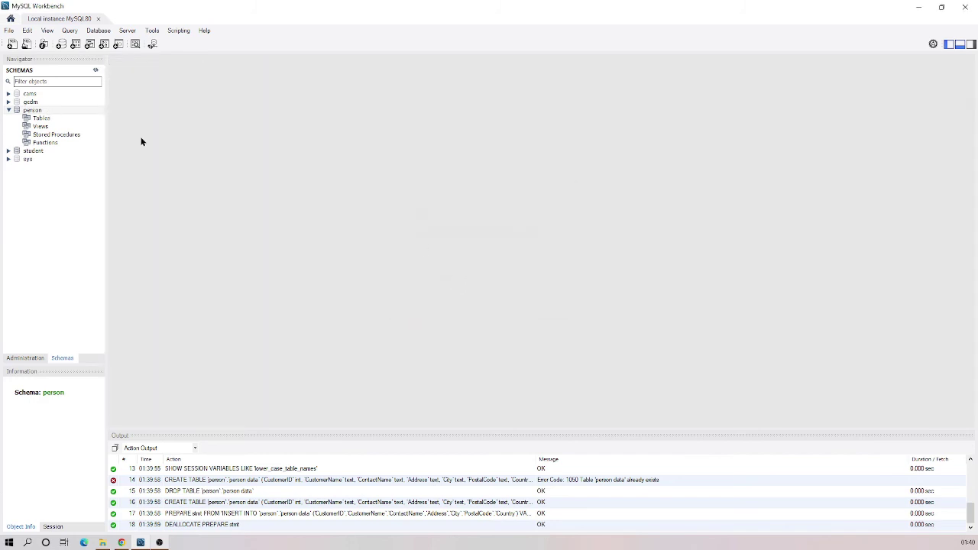
- Refresh the schema list and expand the person schema down to its tables
{"action": "left_click", "coordinate": [8, 111]}
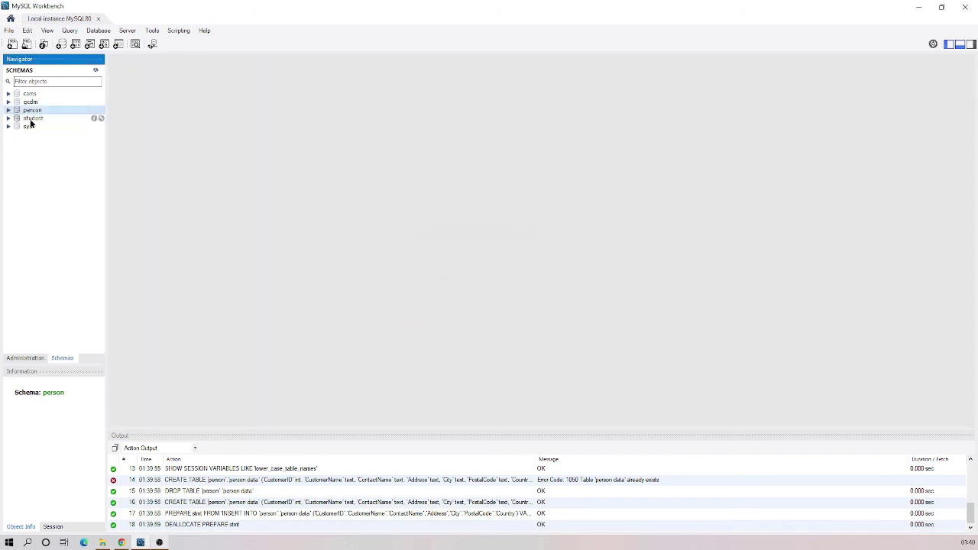
{"action": "left_click", "coordinate": [96, 70]}
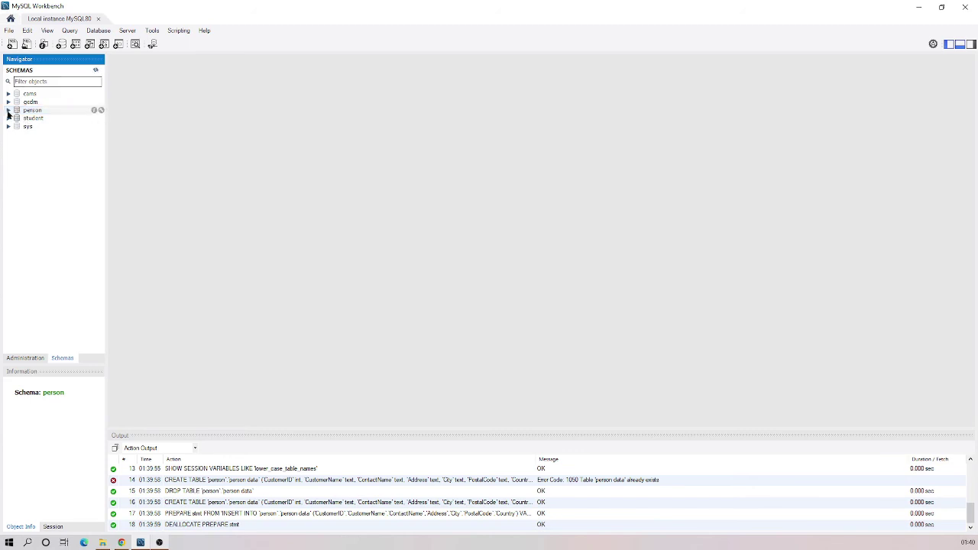
{"action": "left_click", "coordinate": [8, 110]}
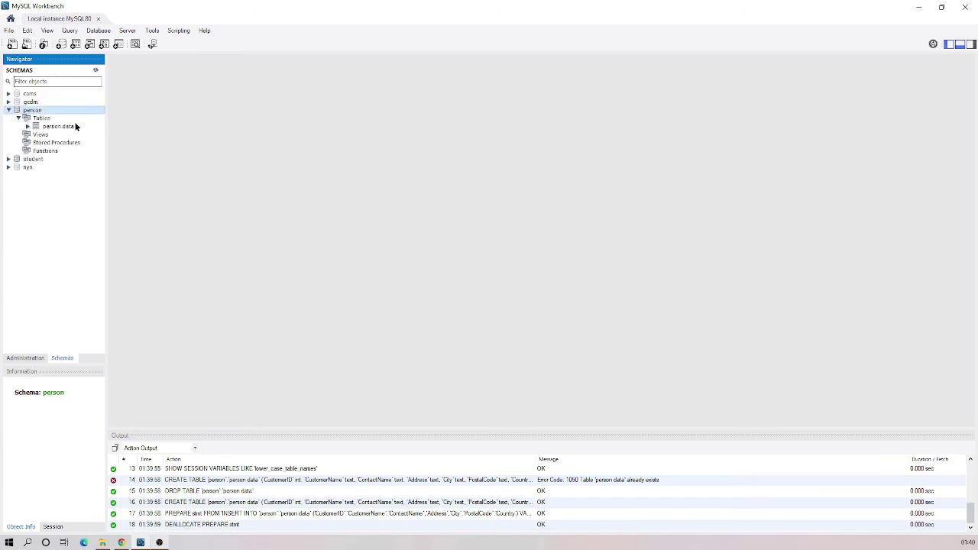
- Query all rows of the person data table and check the imported records from the first to the last
{"action": "left_click", "coordinate": [100, 127]}
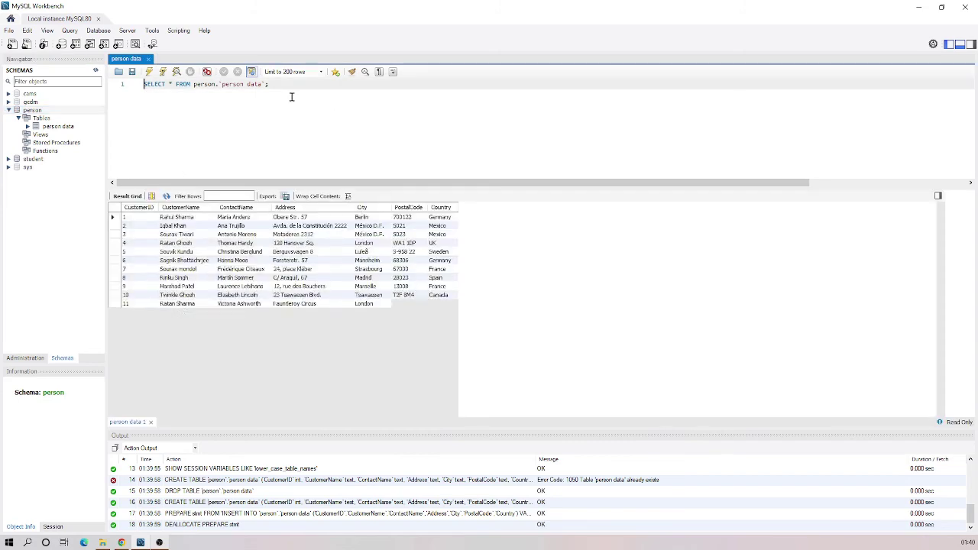
{"action": "scroll", "coordinate": [275, 293], "scroll_direction": "down", "scroll_amount": 19}
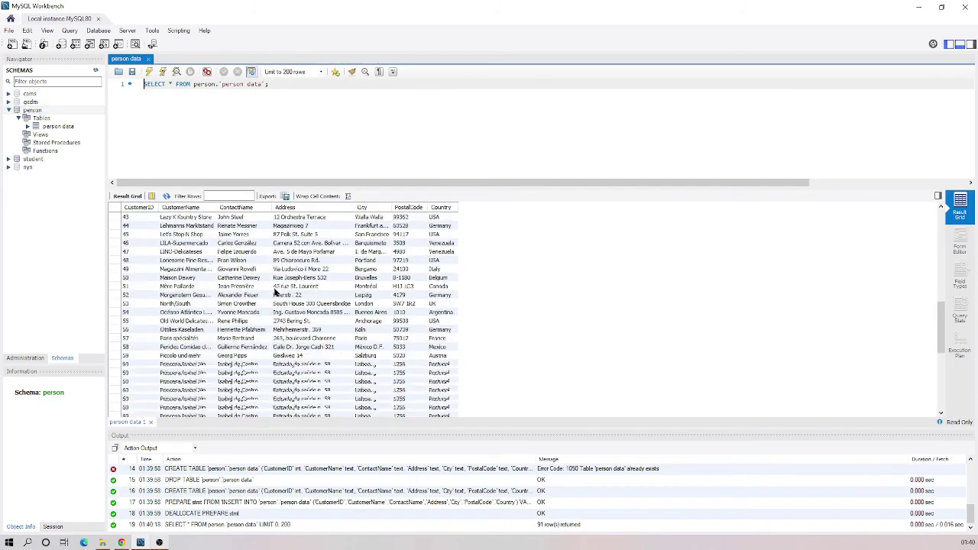
{"action": "scroll", "coordinate": [275, 292], "scroll_direction": "down", "scroll_amount": 2}
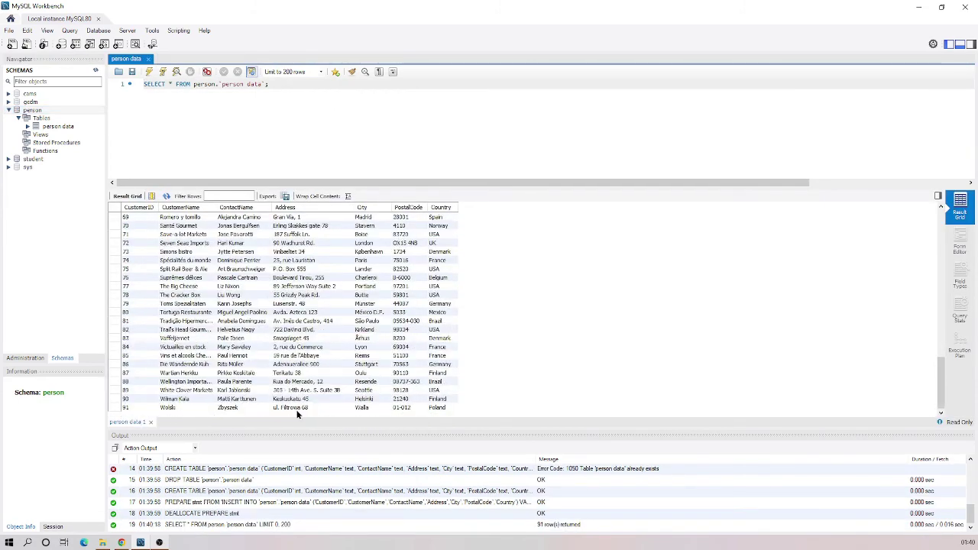
{"action": "scroll", "coordinate": [277, 356], "scroll_direction": "up", "scroll_amount": 20}
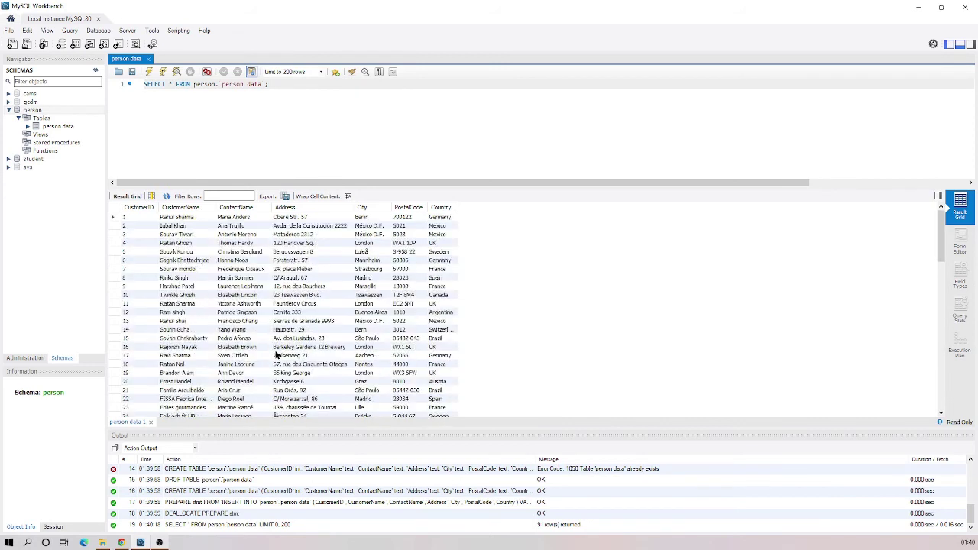